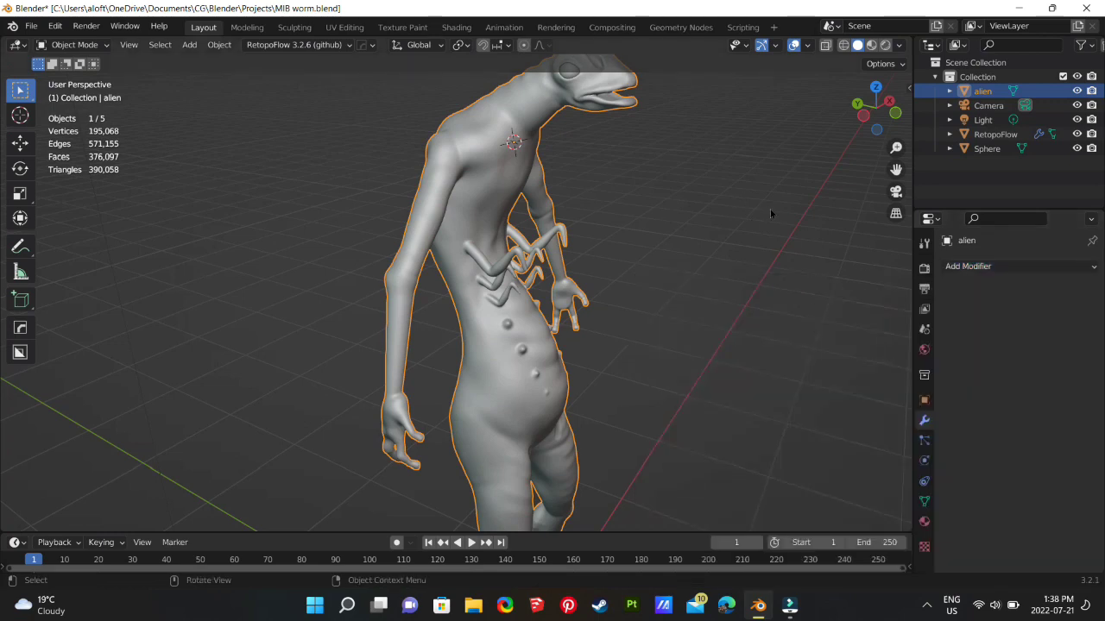
- Examine the alien sculpt's dense mesh in wireframe shading and its overall shape in solid shading
middle_drag(751, 283, 719, 259)
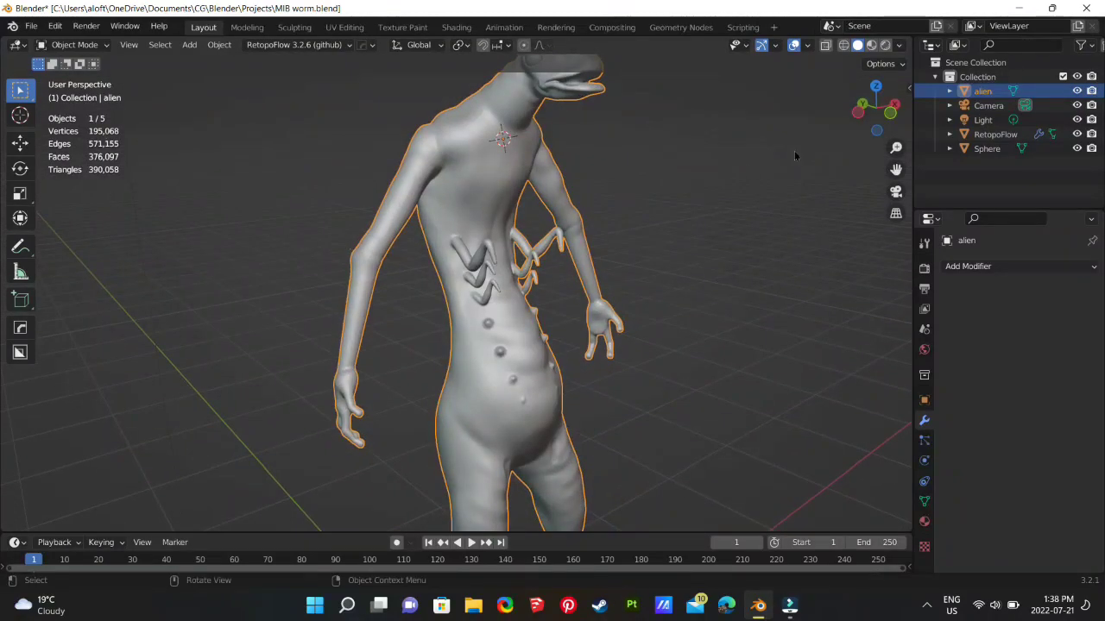
click(844, 46)
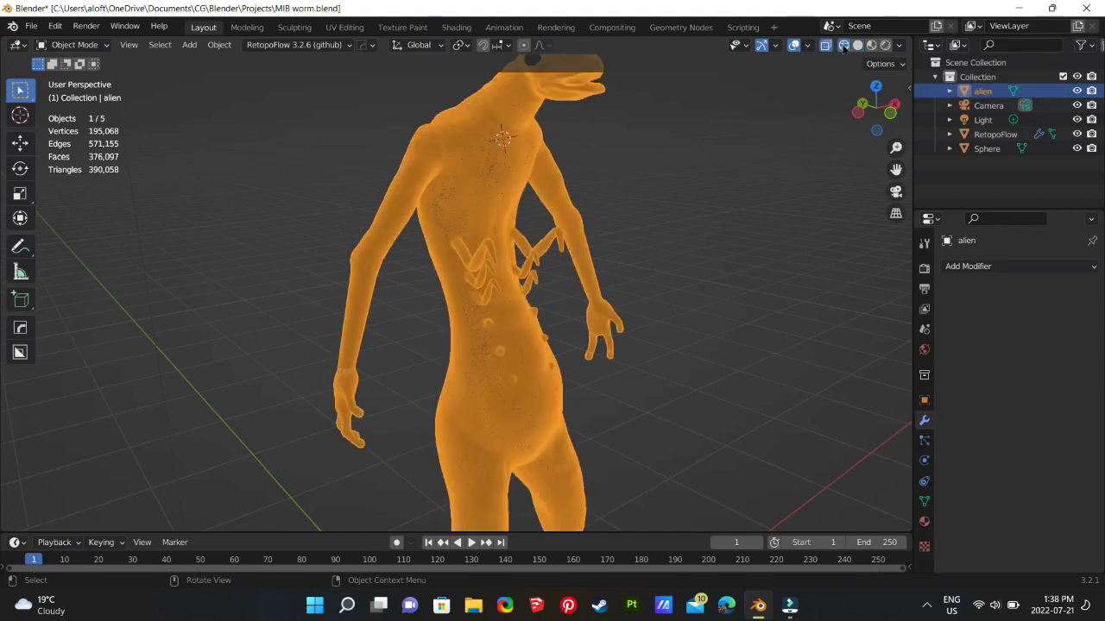
mouse_move(621, 328)
middle_down()
mouse_move(764, 320)
mouse_move(582, 322)
mouse_move(570, 308)
mouse_move(664, 314)
middle_up()
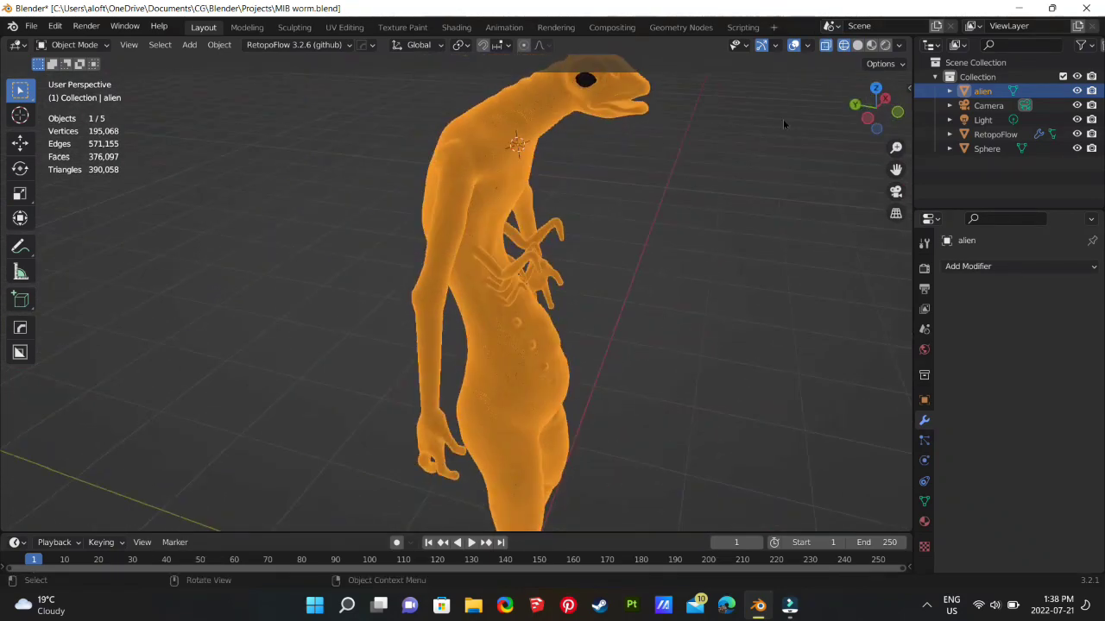
click(857, 45)
mouse_move(604, 285)
middle_down()
mouse_move(536, 293)
mouse_move(683, 286)
mouse_move(569, 207)
middle_up()
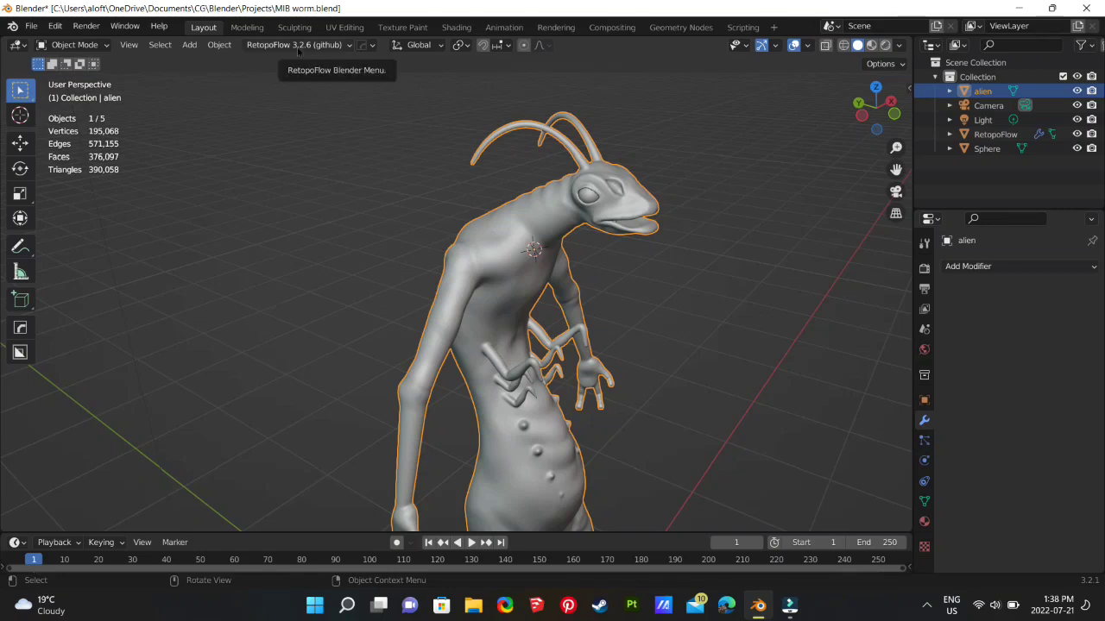
middle_drag(725, 285, 732, 241)
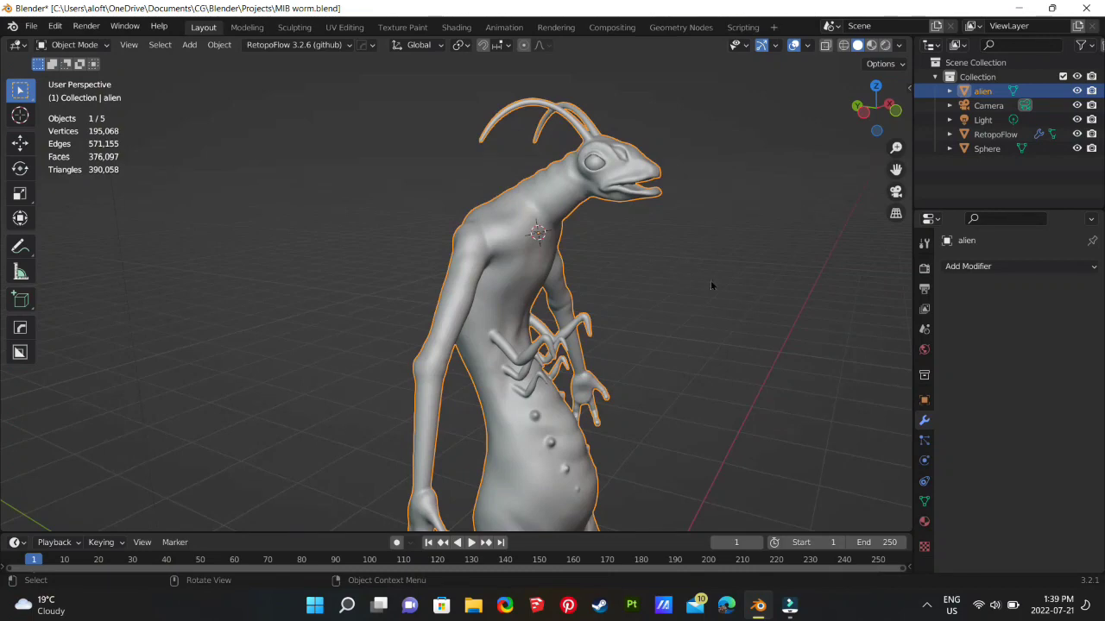
mouse_move(711, 284)
middle_down()
mouse_move(624, 311)
mouse_move(712, 288)
mouse_move(725, 268)
mouse_move(765, 293)
mouse_move(713, 288)
middle_up()
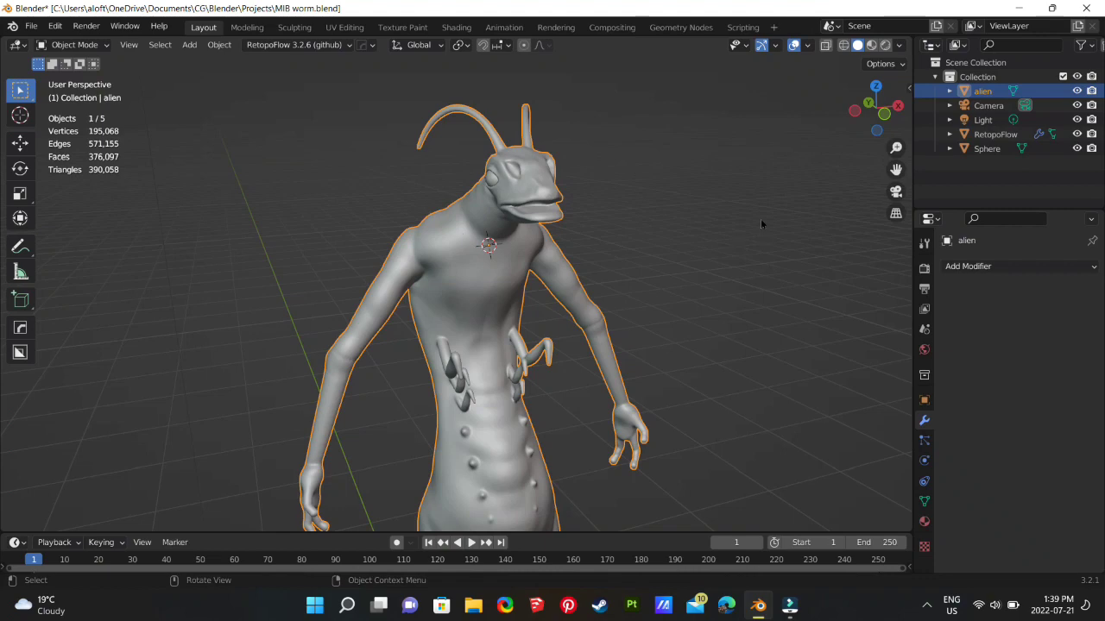
- Open the RetopoFlow leg mesh in Edit Mode, select all of its geometry and start RetopoFlow on it
click(995, 134)
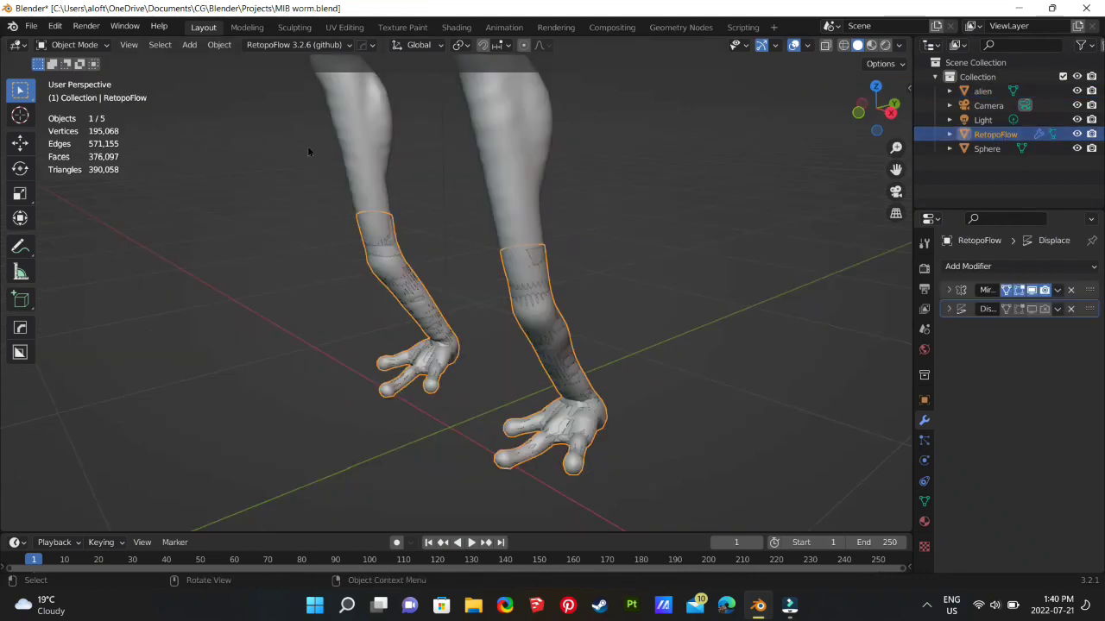
click(89, 44)
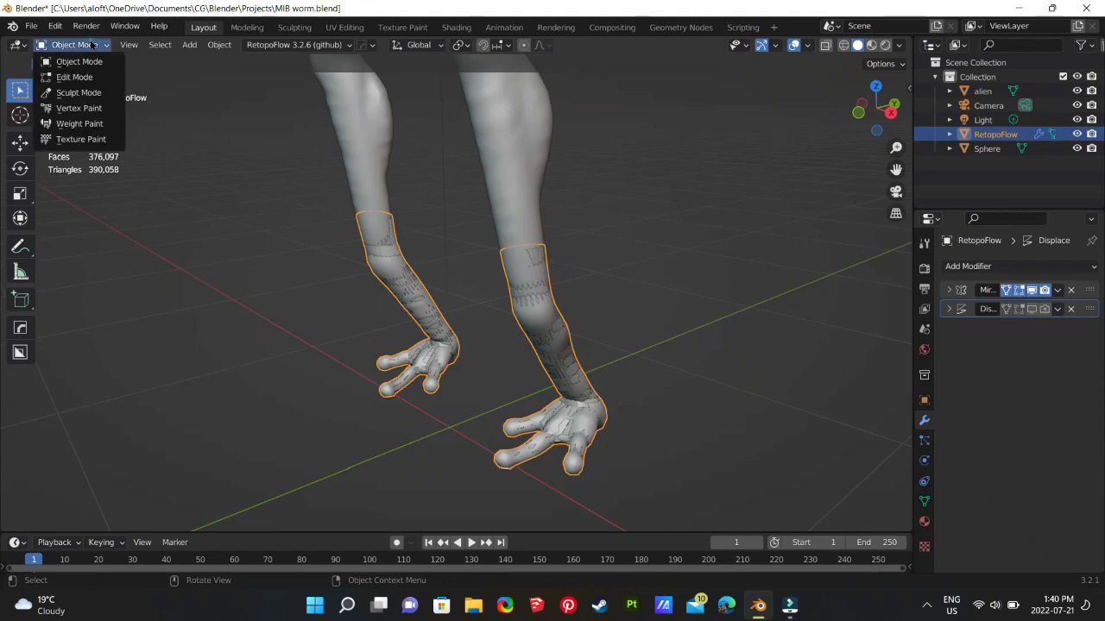
click(76, 77)
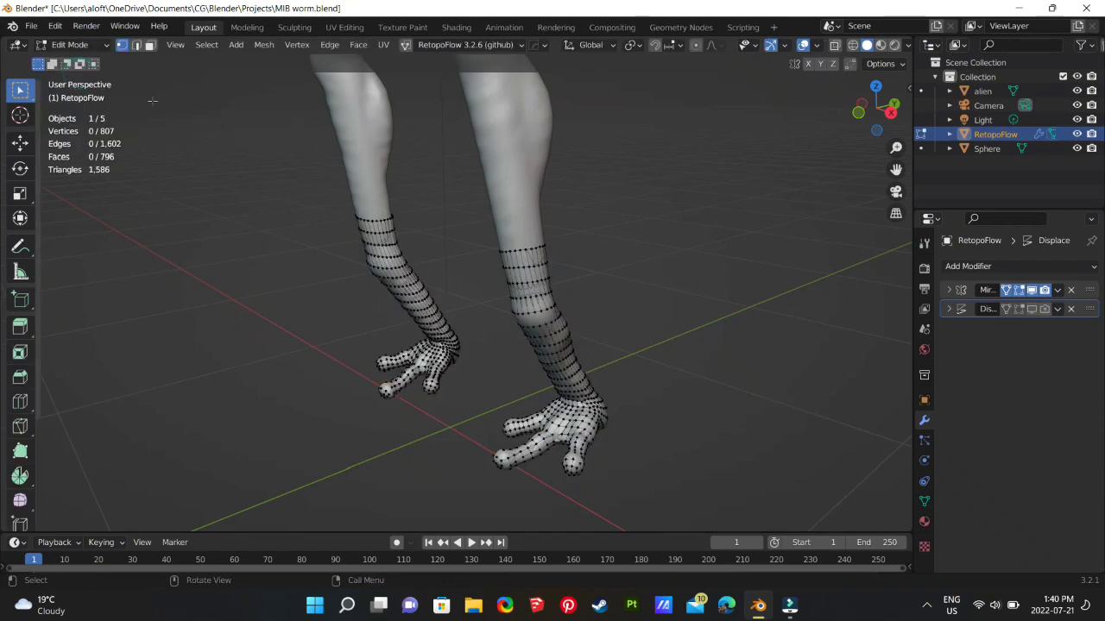
scroll(453, 306, up, 2)
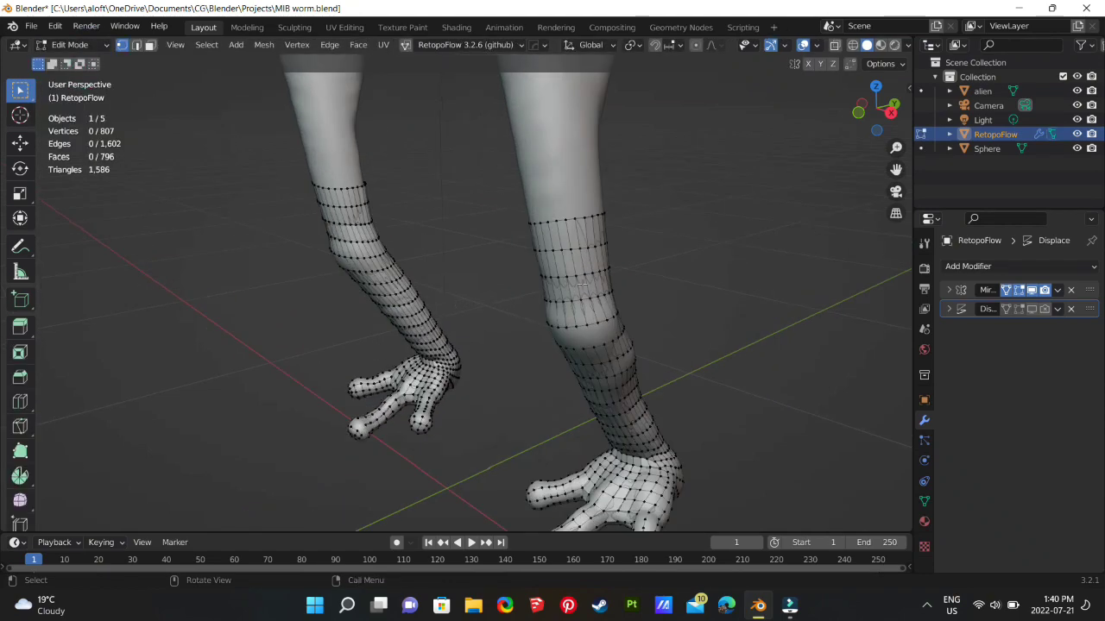
key(a)
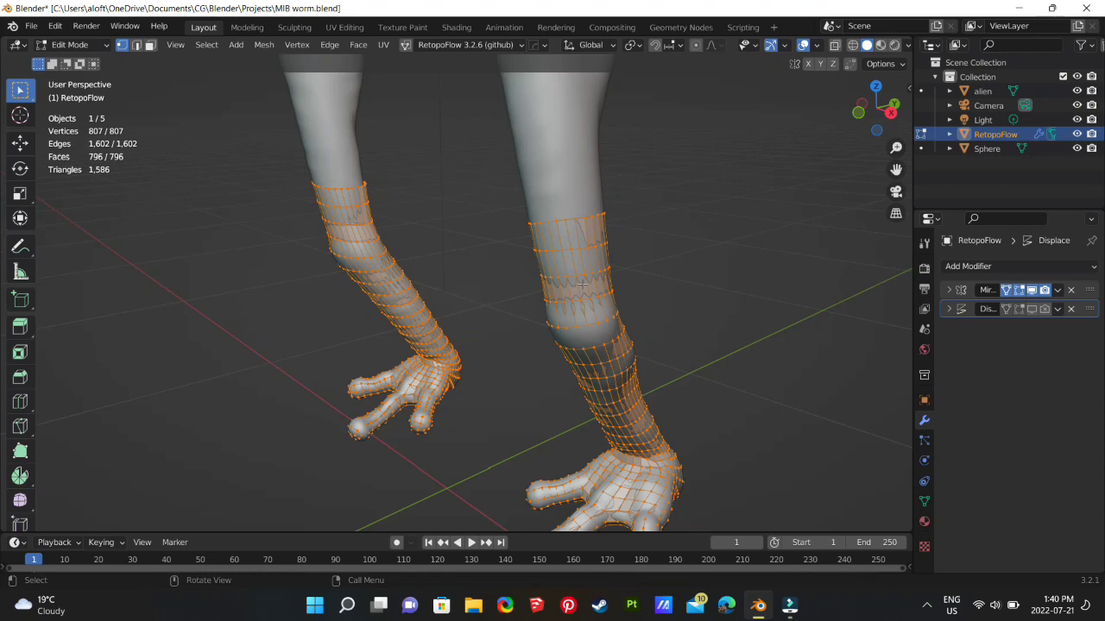
middle_drag(479, 338, 558, 316)
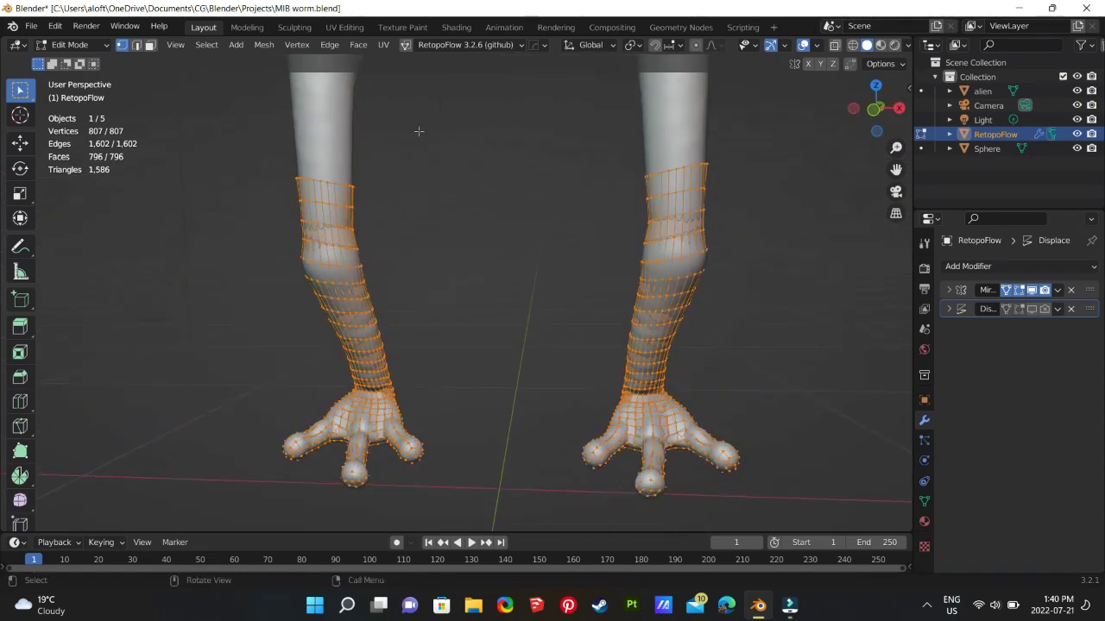
click(405, 52)
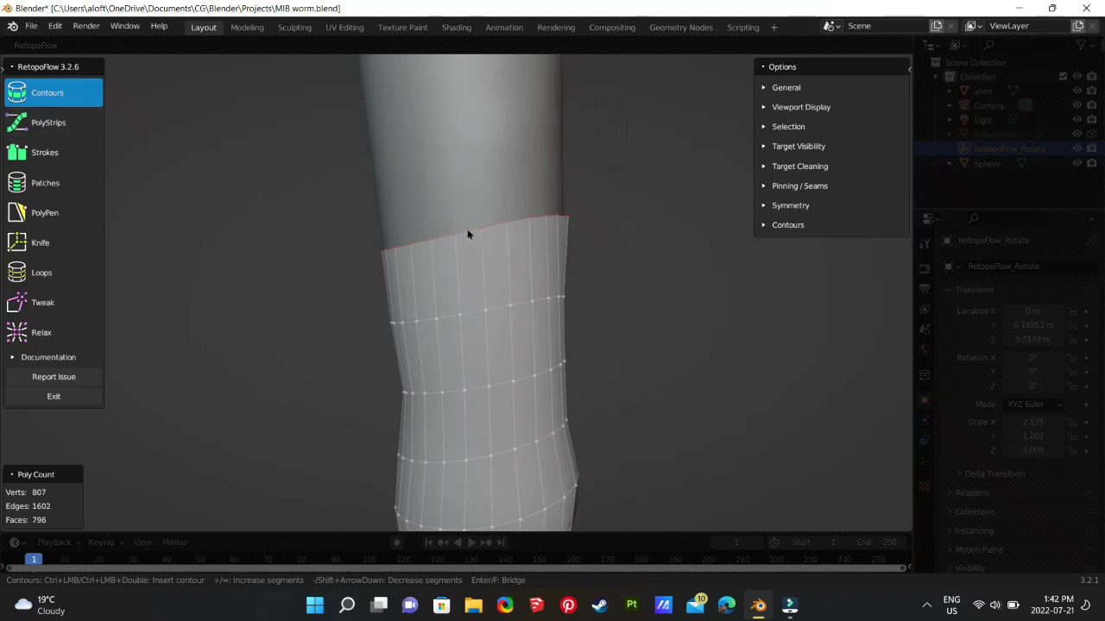
- Try to insert a contour across the leg just above the mesh's top edge loop with the Contours tool
middle_drag(617, 259, 654, 250)
middle_drag(619, 303, 611, 303)
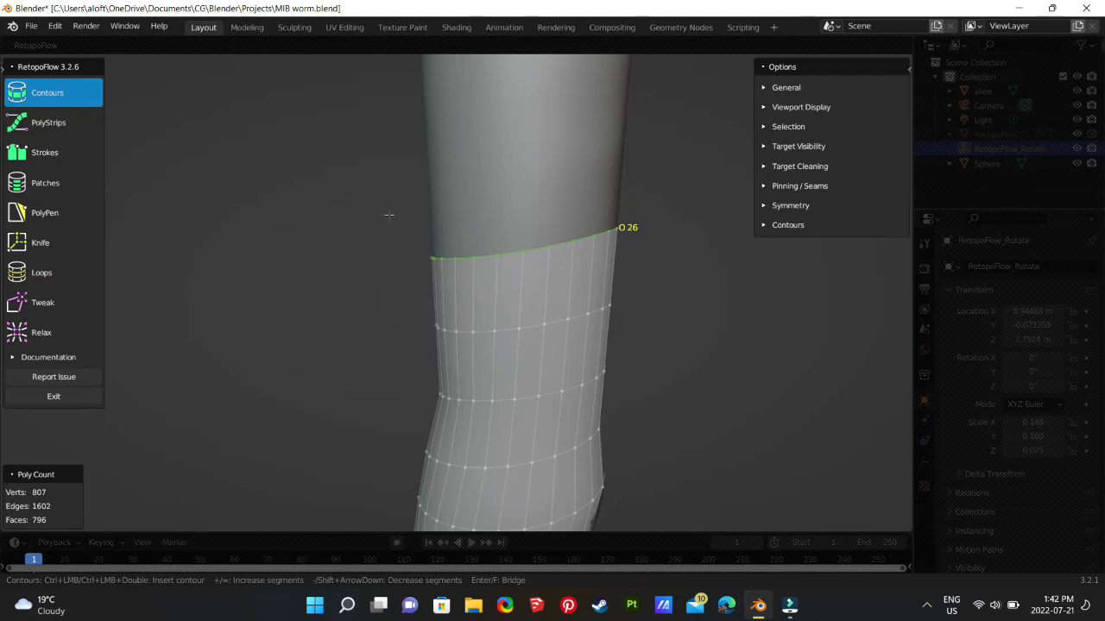
mouse_move(385, 212)
mouse_down()
mouse_move(665, 163)
mouse_move(672, 177)
mouse_up()
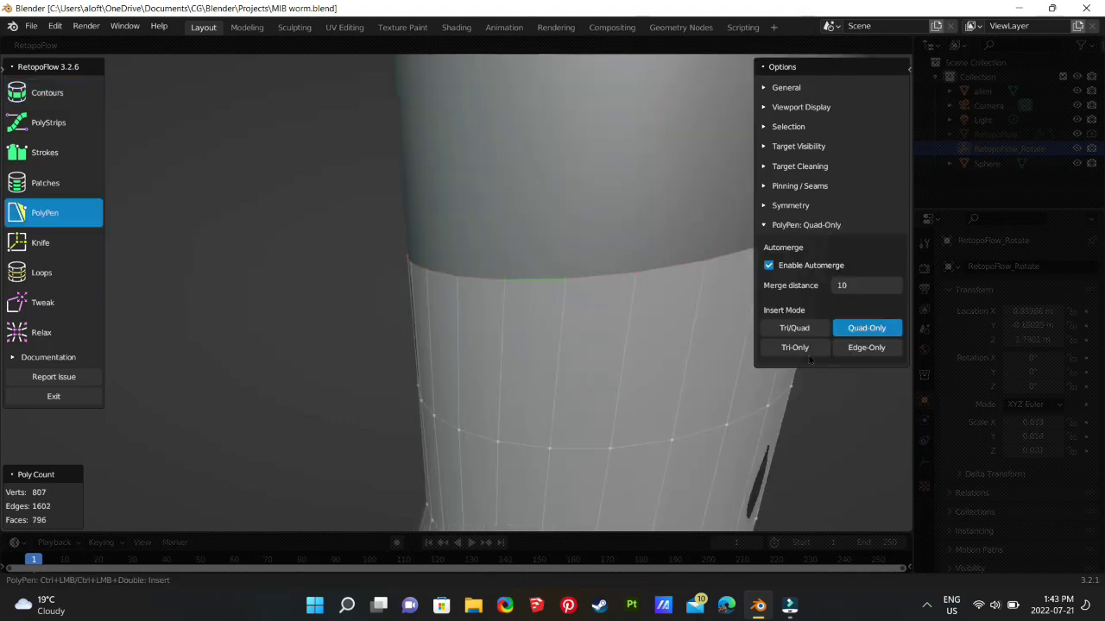
- With PolyPen in Tri/Quad mode, add a triangle above one top-edge segment and extend it into a quad
click(800, 330)
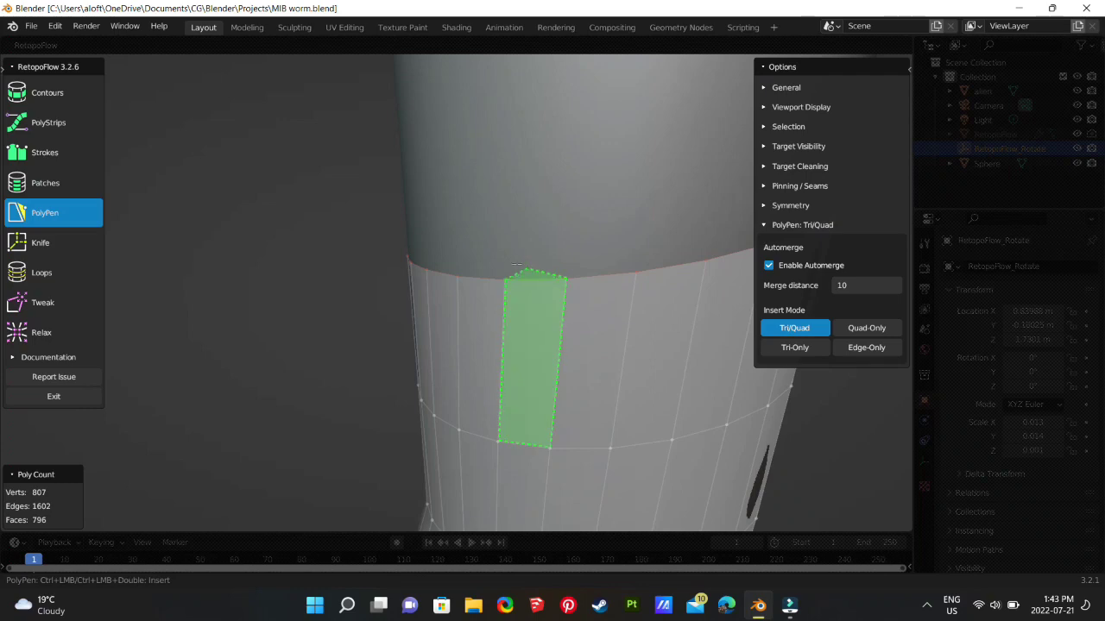
click(509, 208)
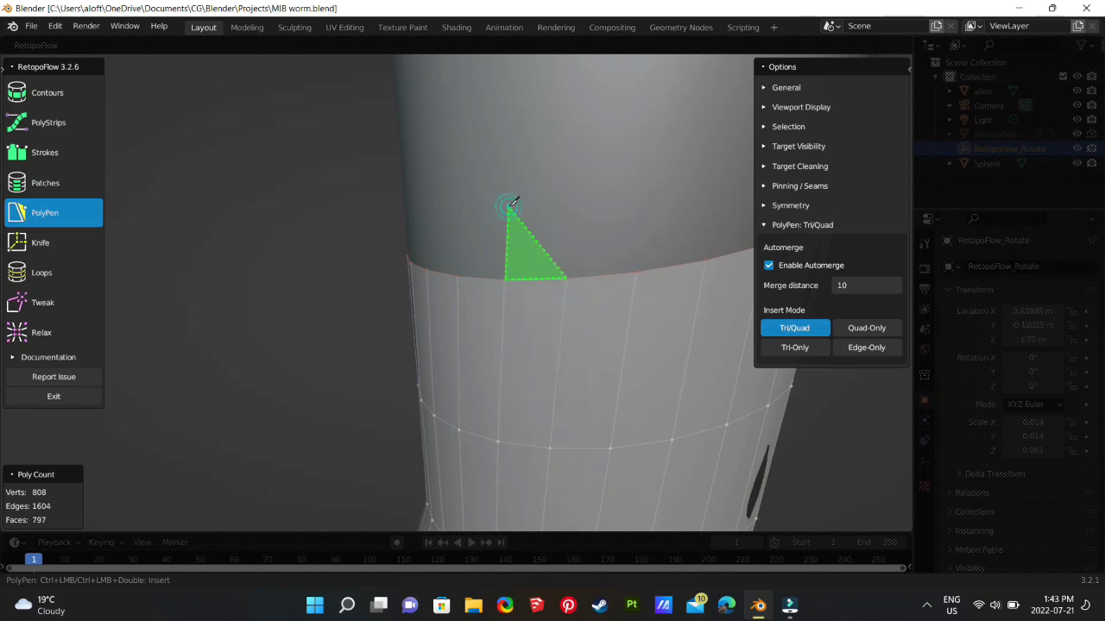
click(564, 205)
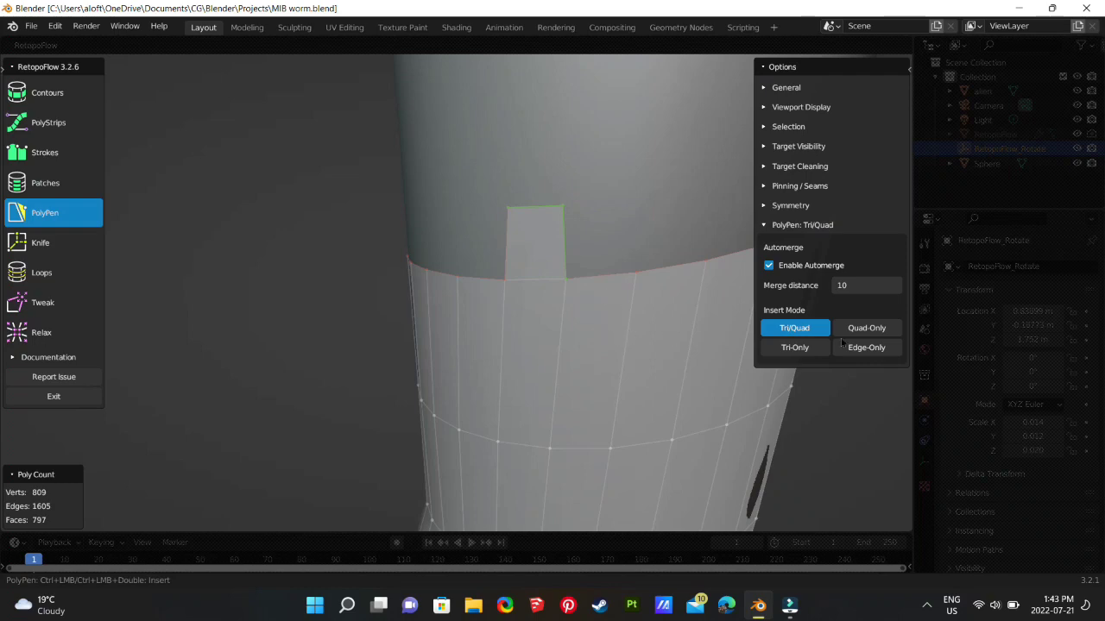
- Set PolyPen's insert mode to Quad-Only and try adding a quad beside the new one from its side edge
click(872, 330)
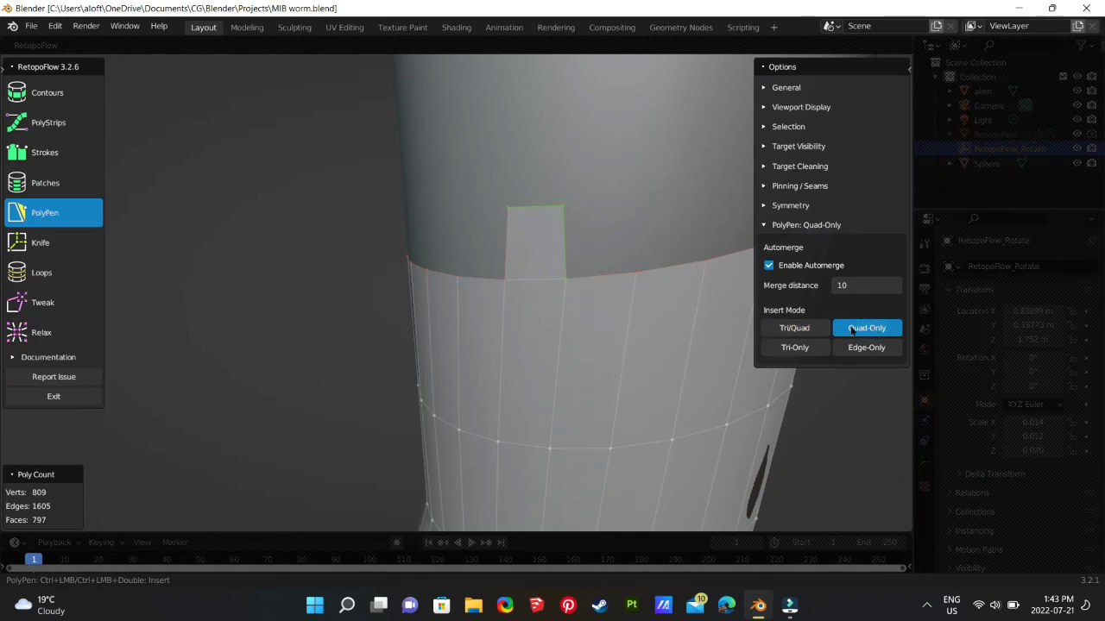
click(565, 247)
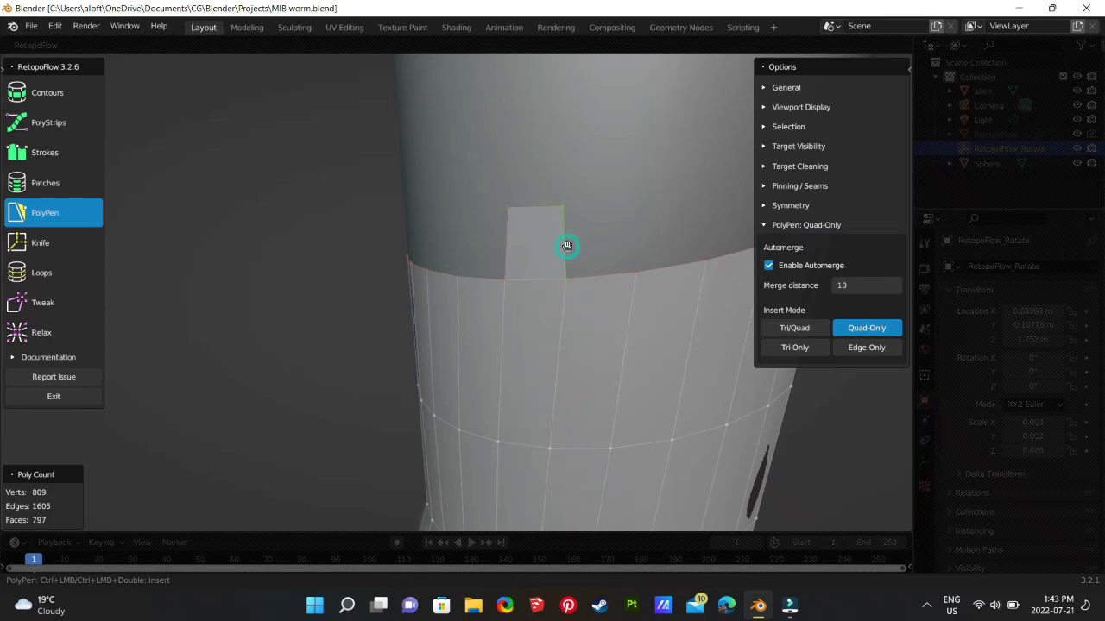
ctrl+click(631, 235)
- Use Strokes to extend six top-edge segments of the leg mesh up the leg, and undo the resulting patch
middle_drag(604, 314, 525, 318)
scroll(597, 320, down, 4)
middle_drag(525, 318, 518, 324)
click(55, 159)
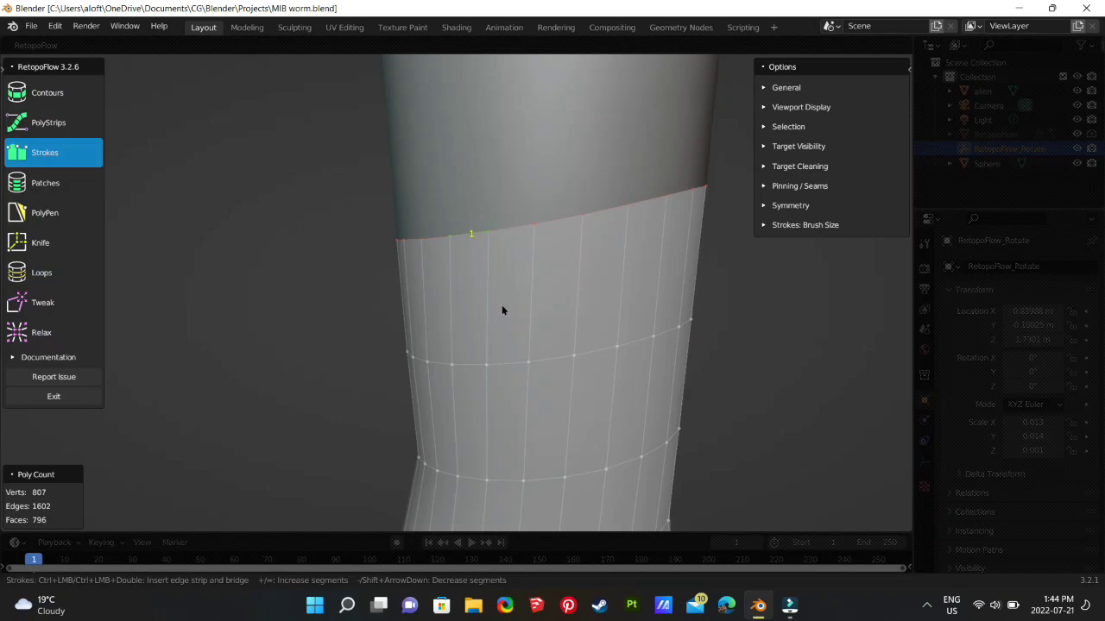
middle_drag(515, 292, 515, 298)
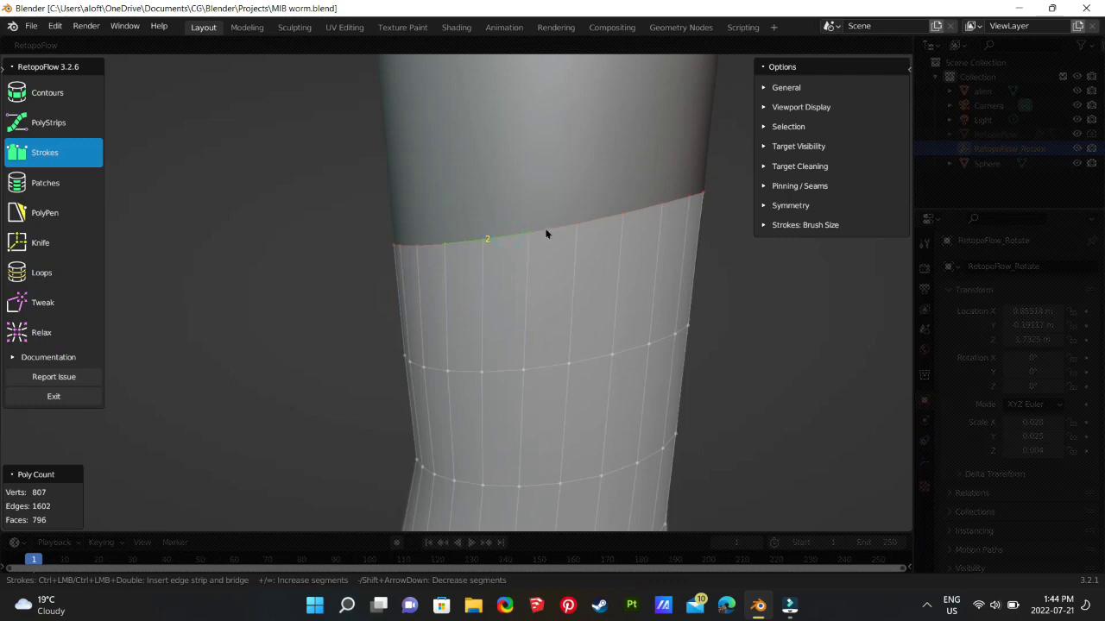
middle_drag(546, 229, 706, 298)
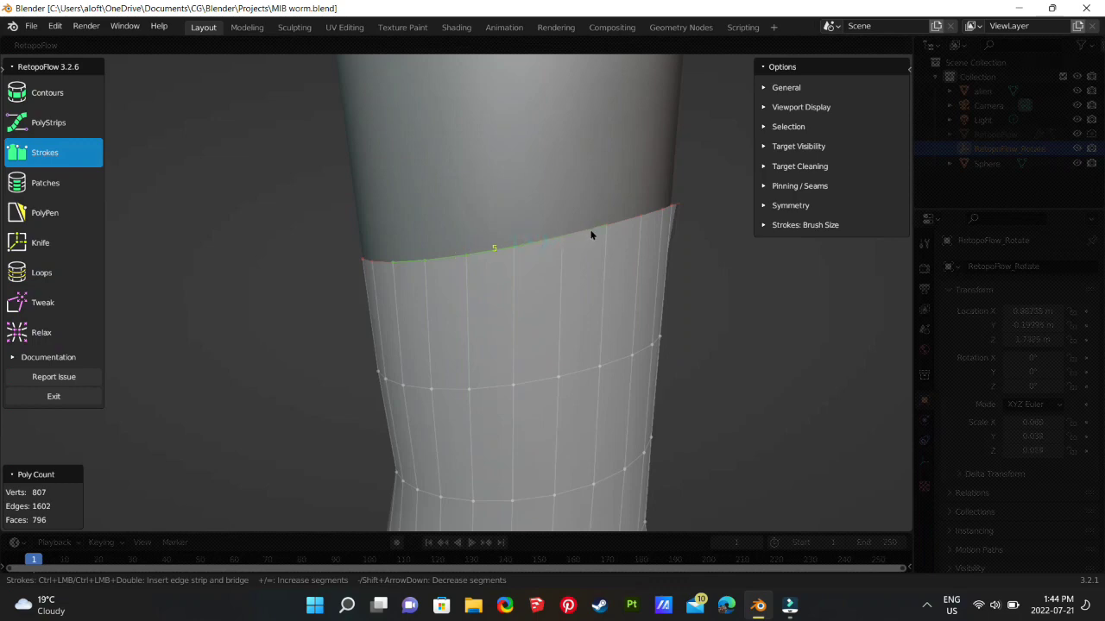
shift+click(623, 220)
middle_drag(323, 264, 349, 280)
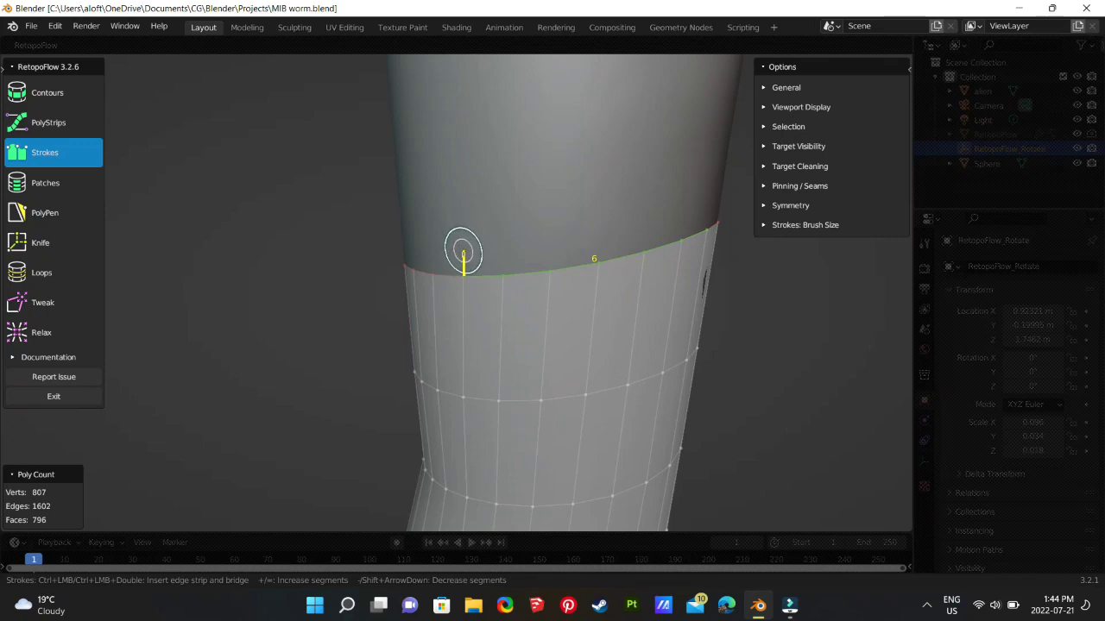
mouse_move(465, 256)
mouse_down()
mouse_move(454, 215)
mouse_move(461, 145)
mouse_up()
mouse_move(538, 286)
middle_down()
mouse_move(532, 308)
mouse_move(565, 313)
middle_up()
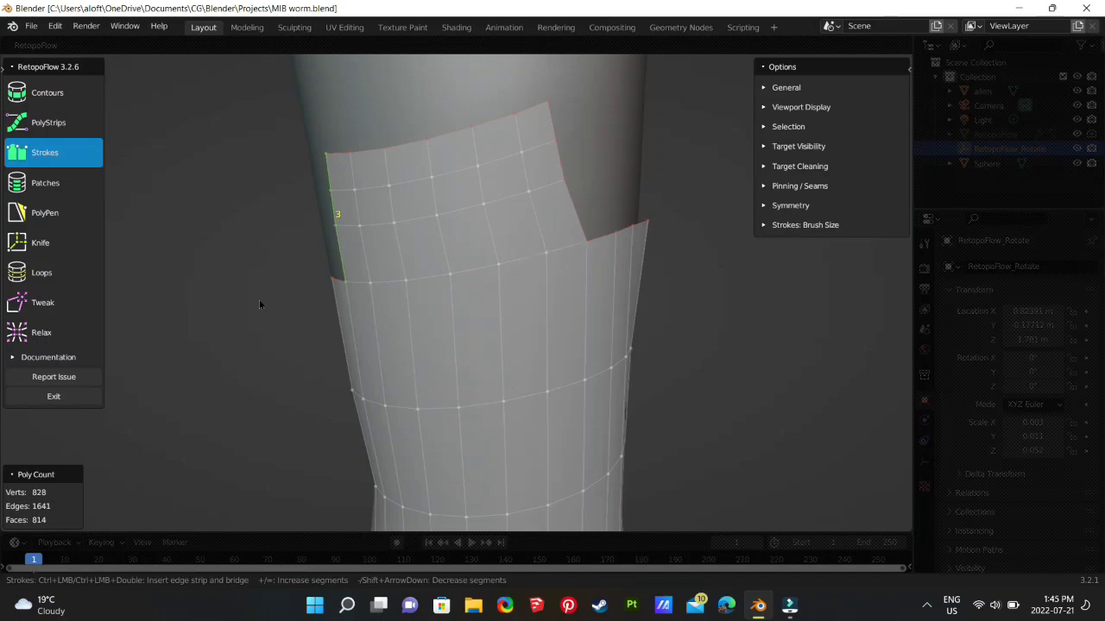
key(ctrl+z)
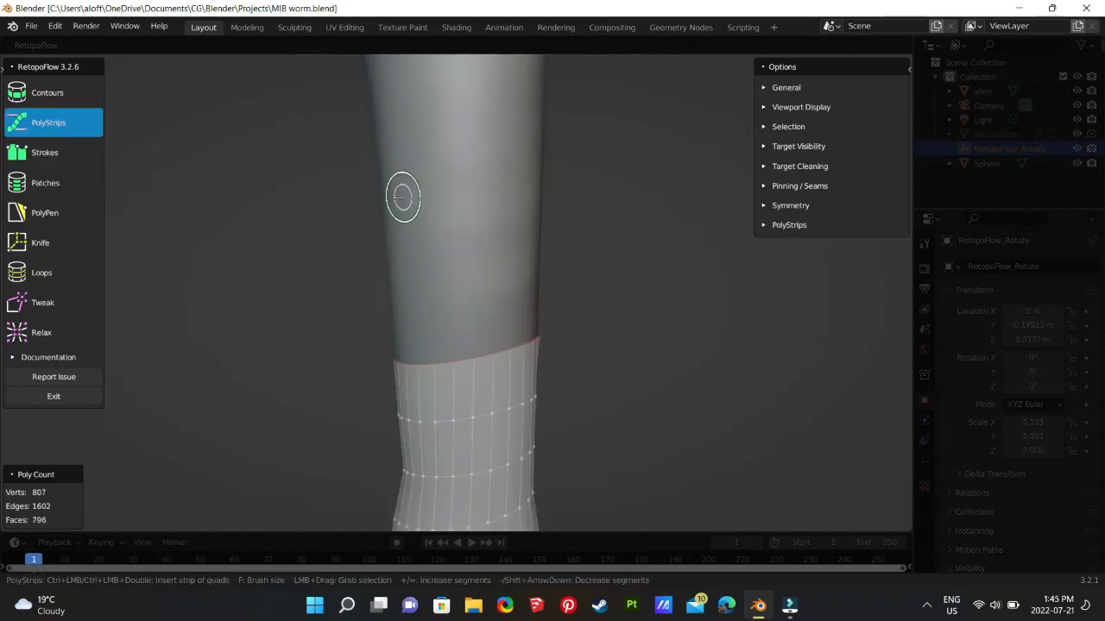
- Draw a PolyStrips band across the leg above the mesh, set it to 7 segments and deselect it
drag(390, 198, 526, 191)
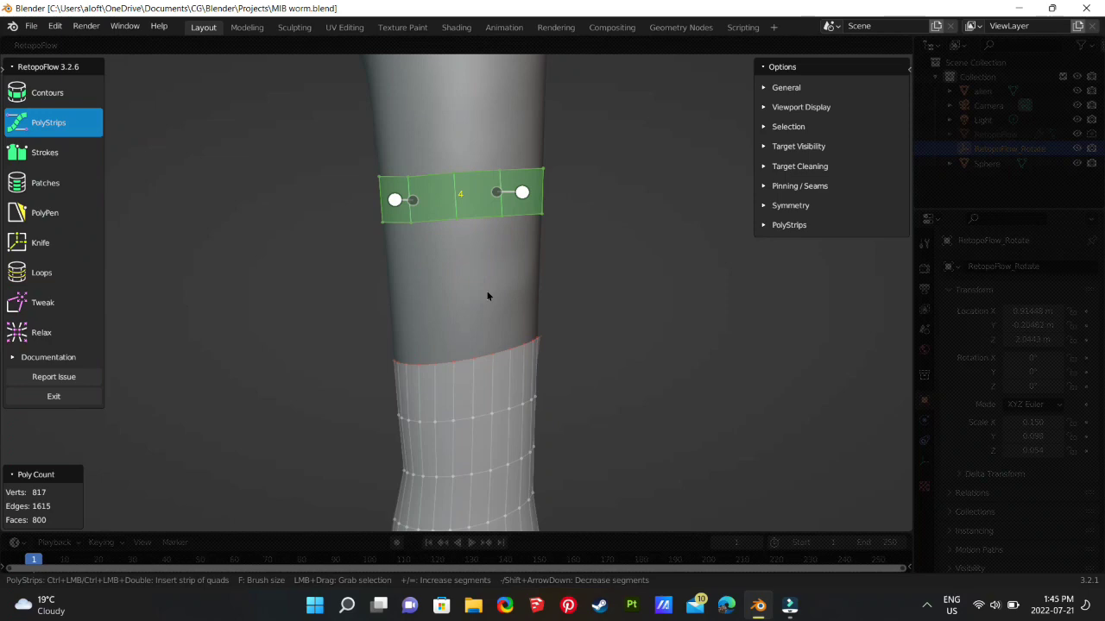
key(minus)
key(minus)
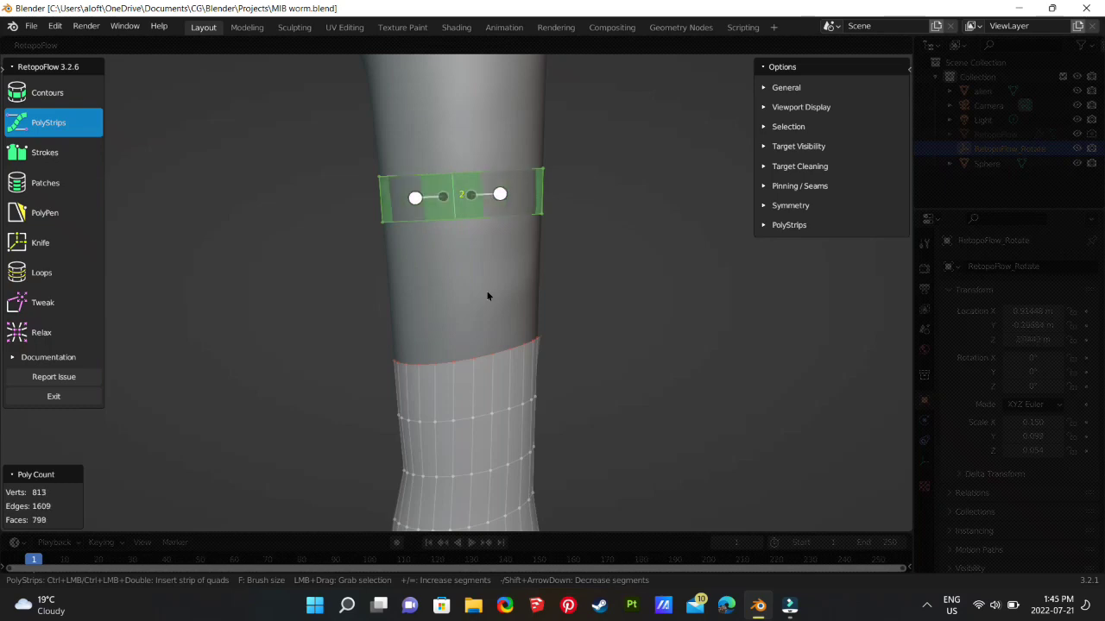
key(equal)
key(equal)
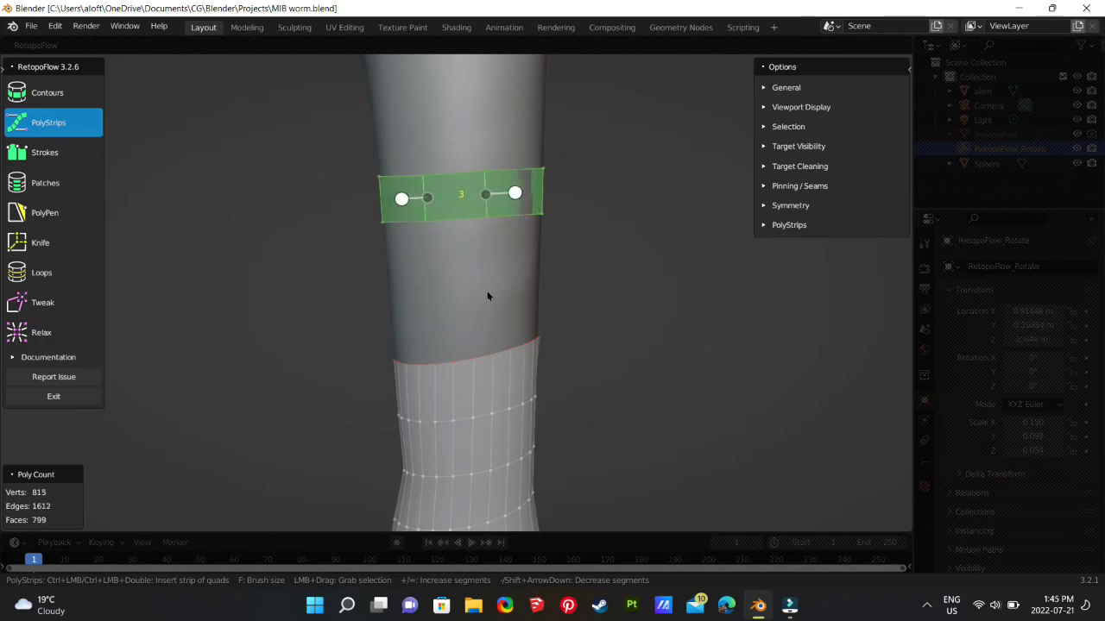
key(equal)
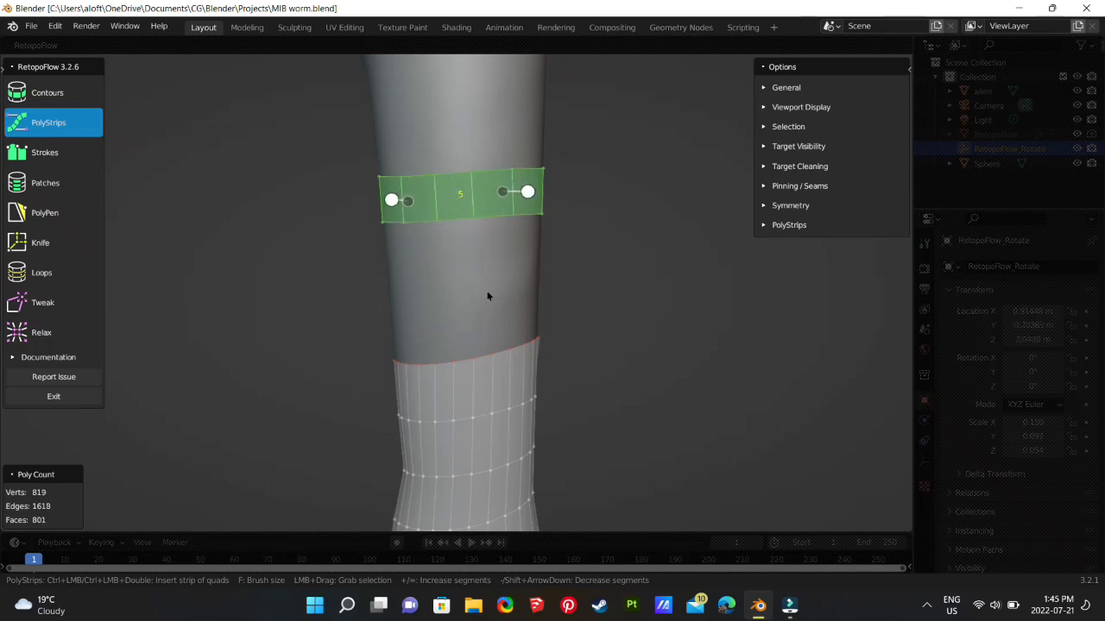
key(equal)
key(equal)
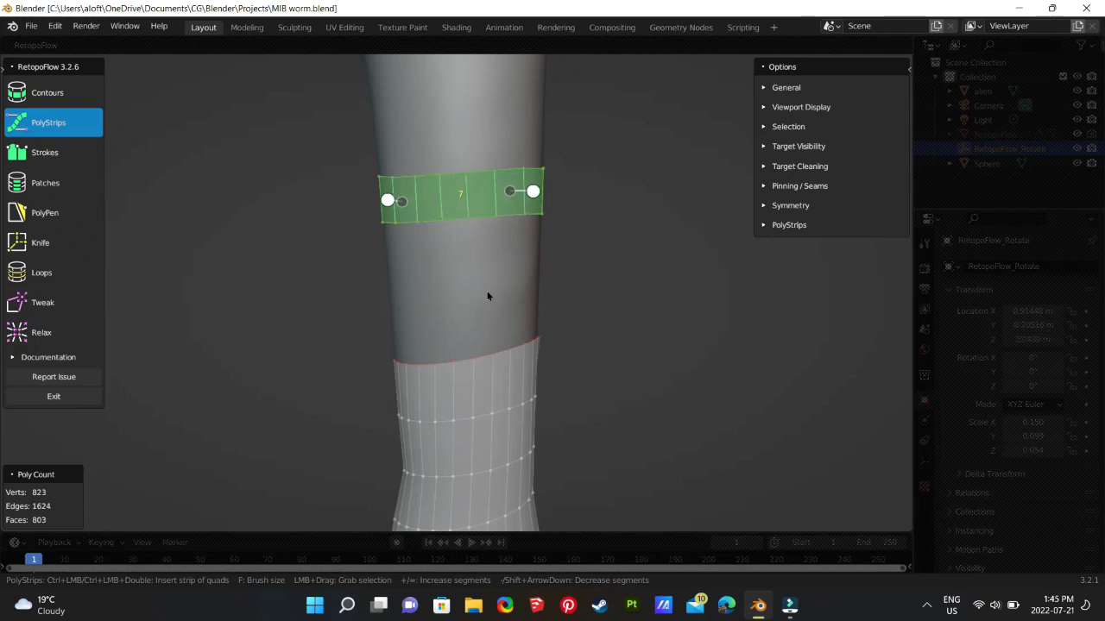
click(655, 281)
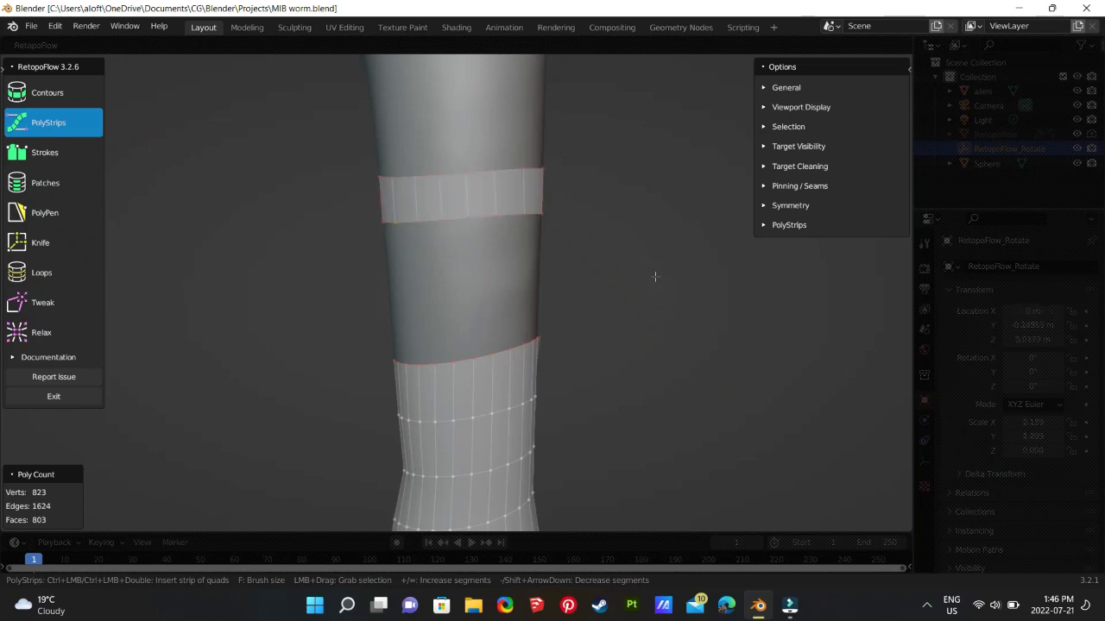
- Undo the PolyStrips band drawn across the leg
key(ctrl+z)
key(ctrl+z)
key(ctrl+z)
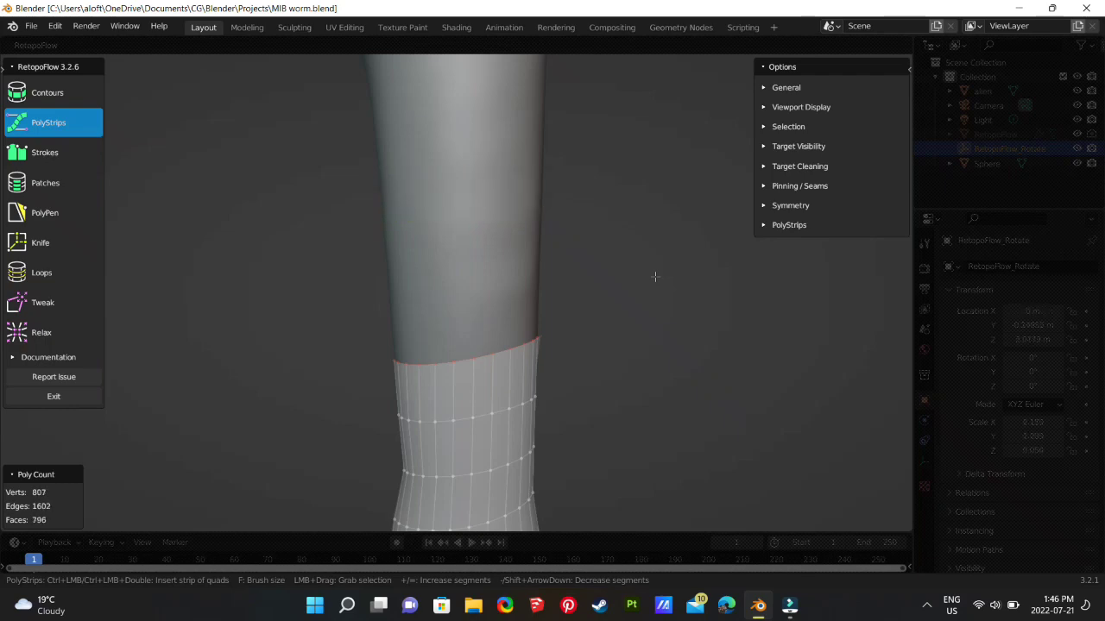
- Insert an edge loop around the leg between the mesh's top boundary and the next loop with the Loops tool
click(35, 273)
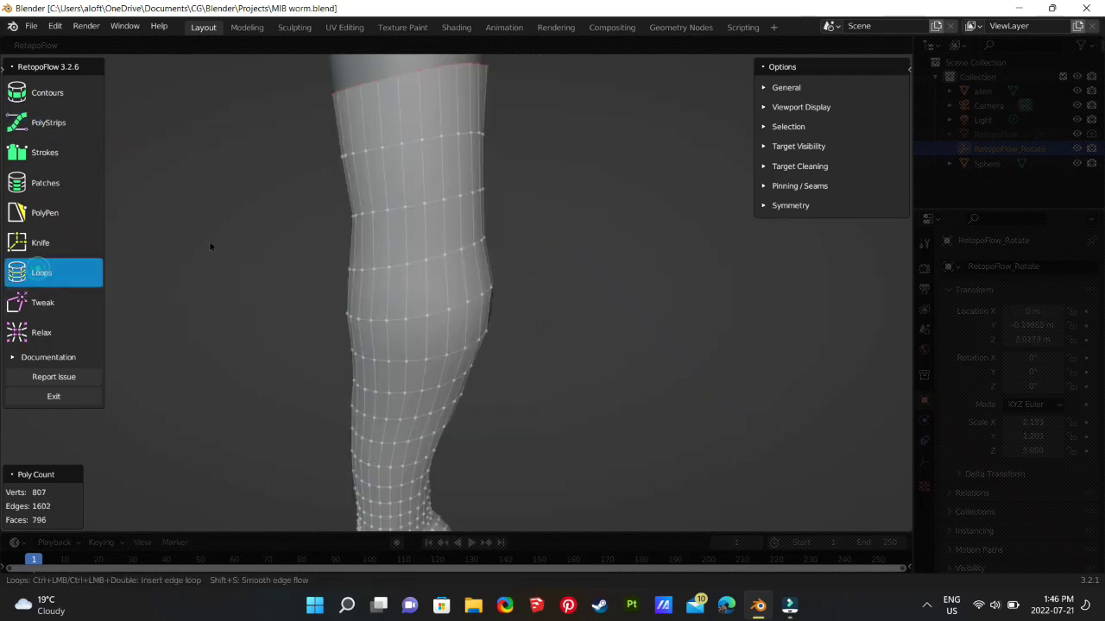
ctrl+click(415, 101)
middle_drag(429, 133, 429, 148)
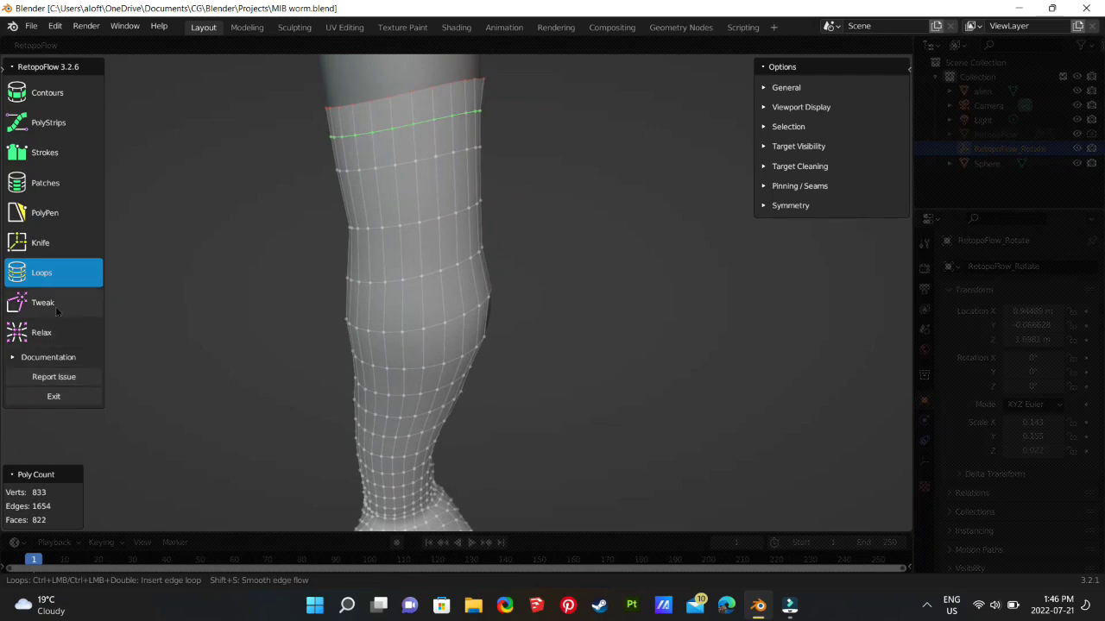
- Activate the Relax brush and adjust its size over the upper leg mesh
click(42, 337)
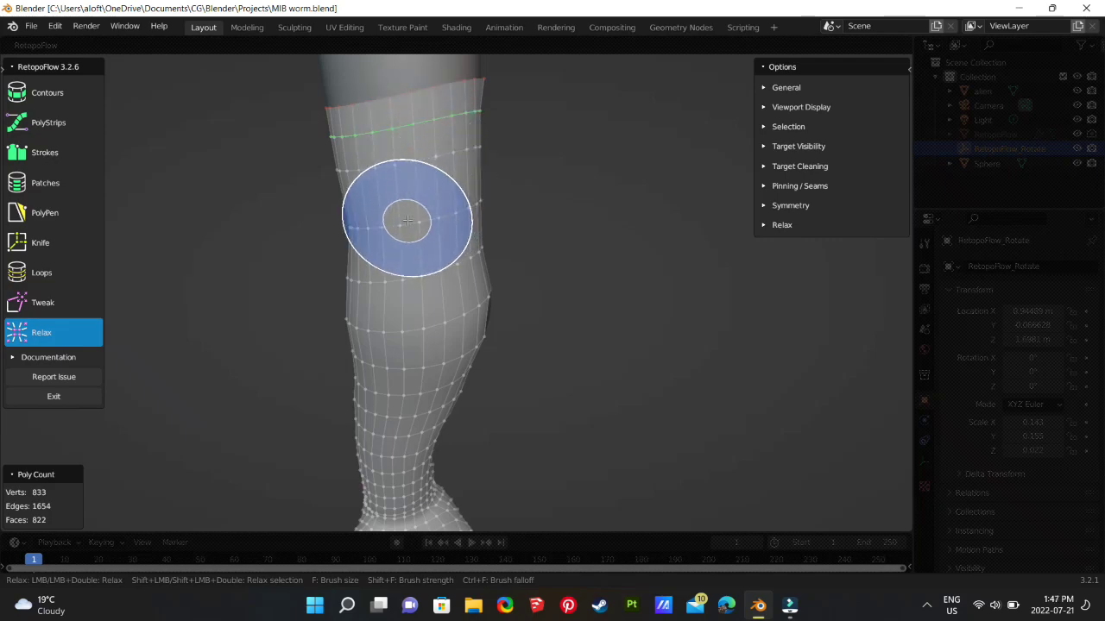
key(f)
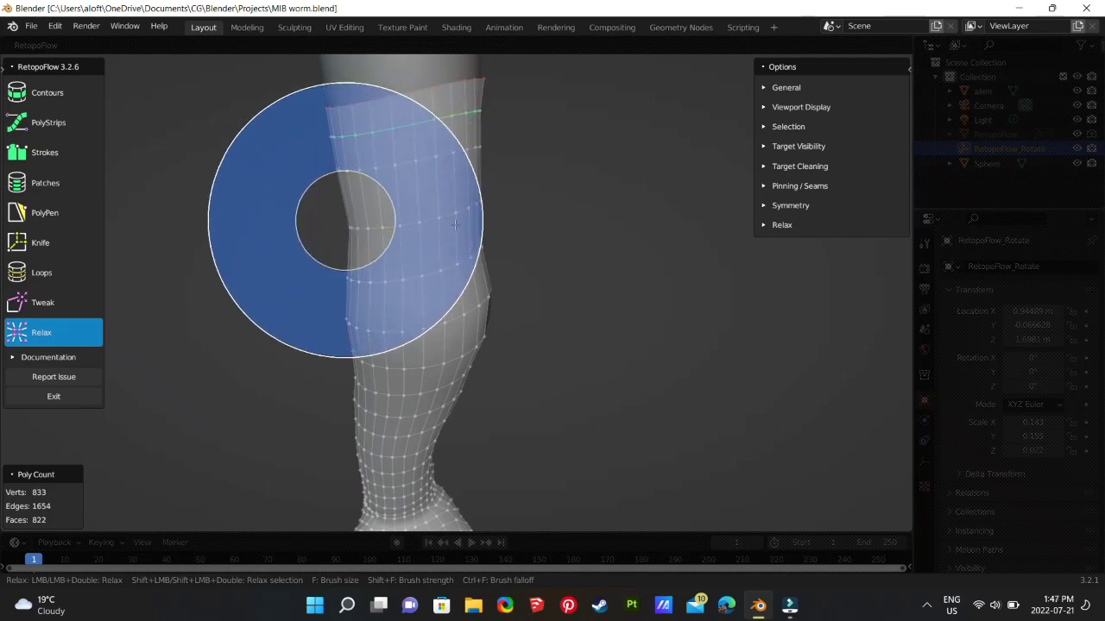
click(382, 221)
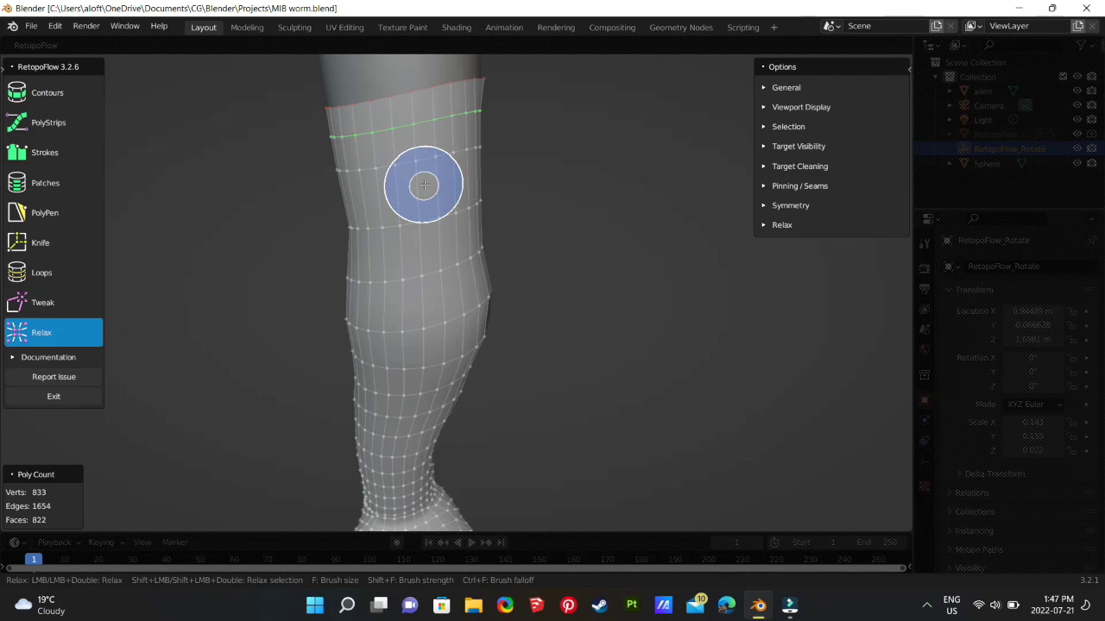
key(f)
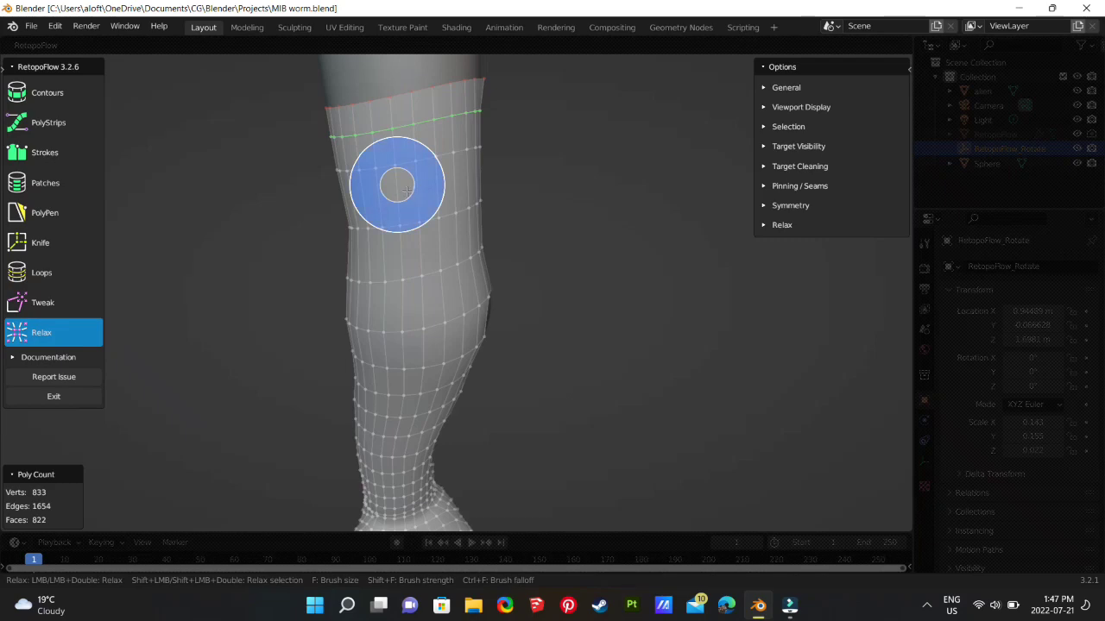
click(407, 191)
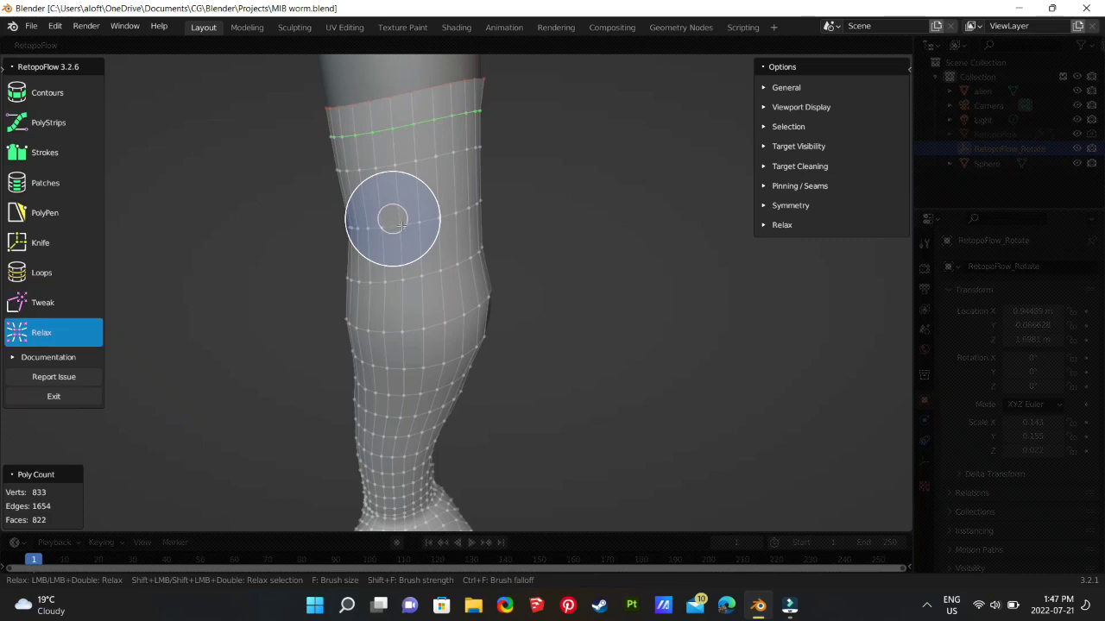
- Adjust the Relax brush's falloff and strength over the upper leg mesh
click(402, 226)
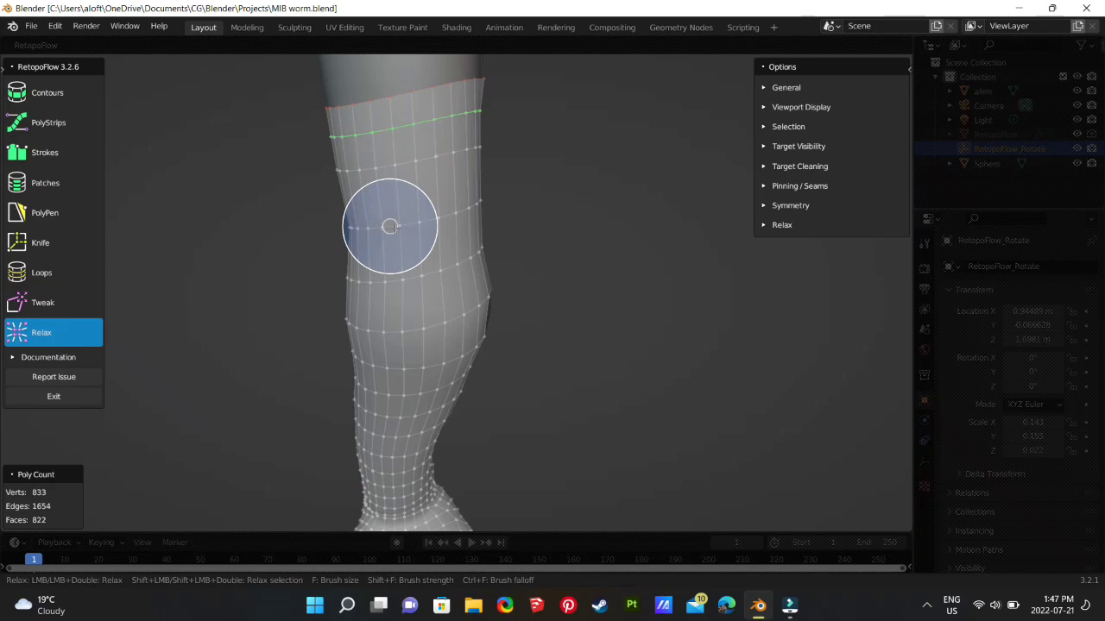
click(396, 227)
key(shift+f)
click(422, 220)
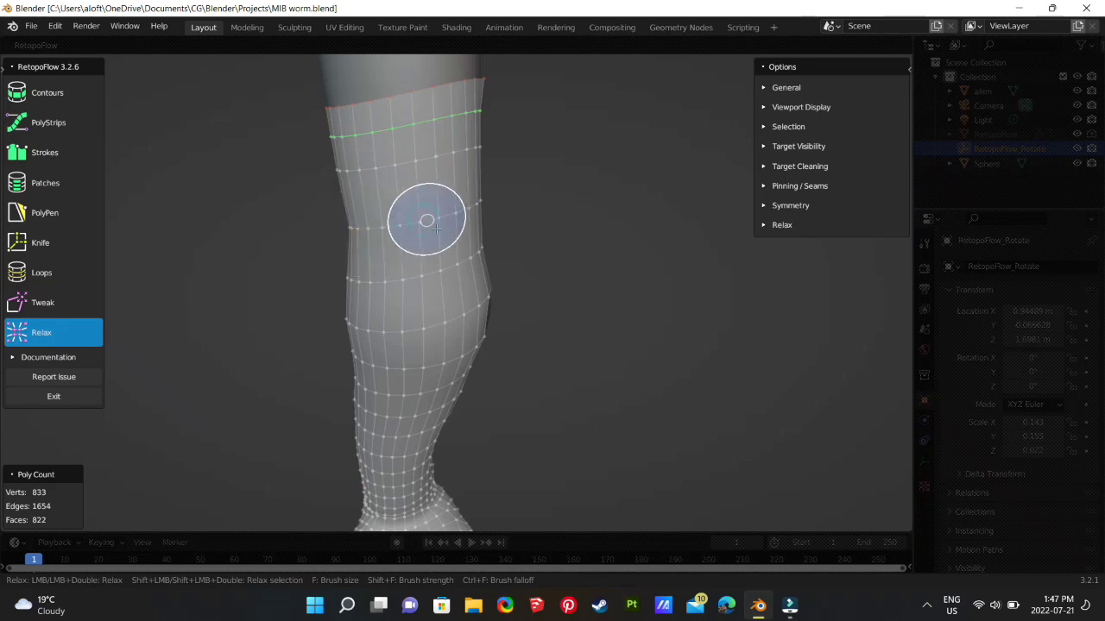
key(shift+f)
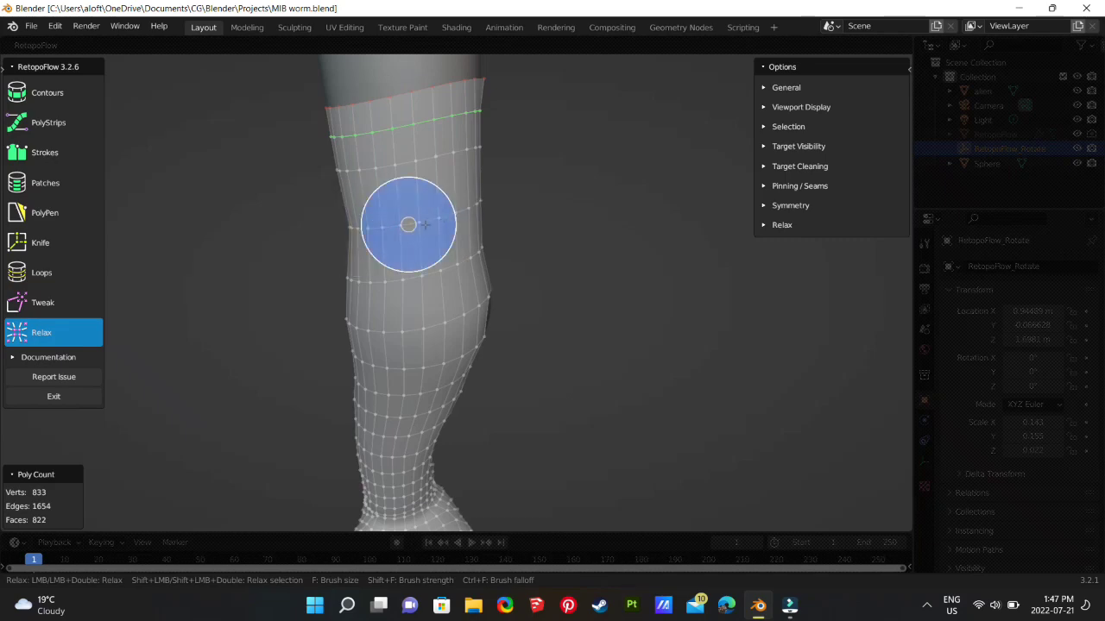
- Use Knife to cut an inverted V between two neighbouring edge loops on the leg, with its tip at a vertex of the upper loop
key(k)
middle_drag(429, 226, 440, 277)
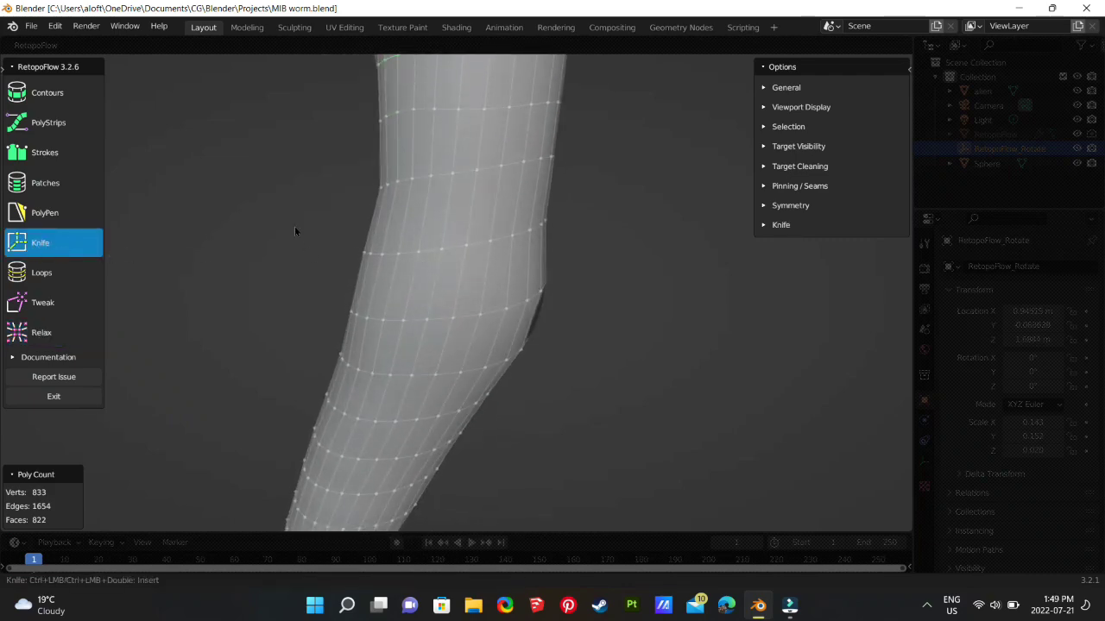
middle_drag(388, 253, 462, 263)
middle_drag(447, 307, 459, 305)
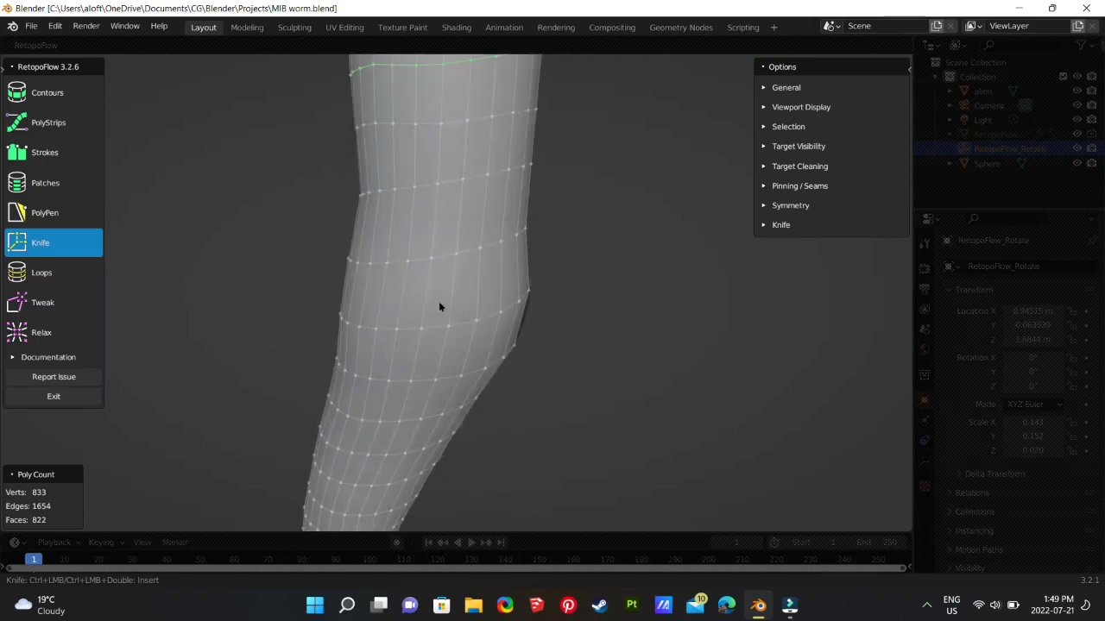
middle_drag(392, 261, 415, 281)
scroll(416, 272, down, 3)
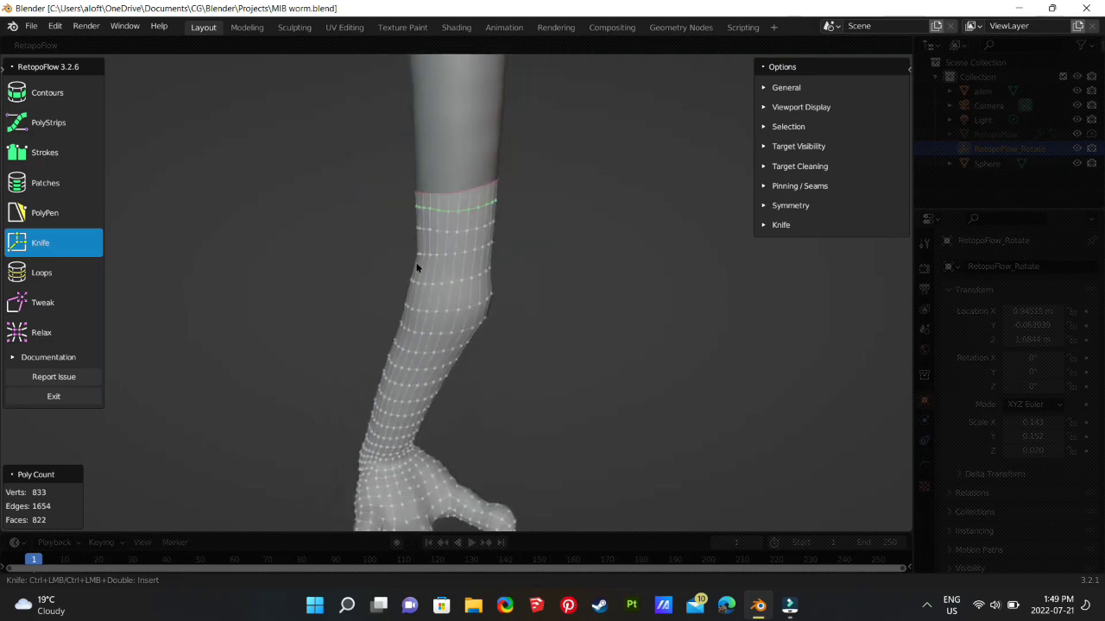
scroll(449, 210, up, 3)
middle_drag(468, 147, 426, 257)
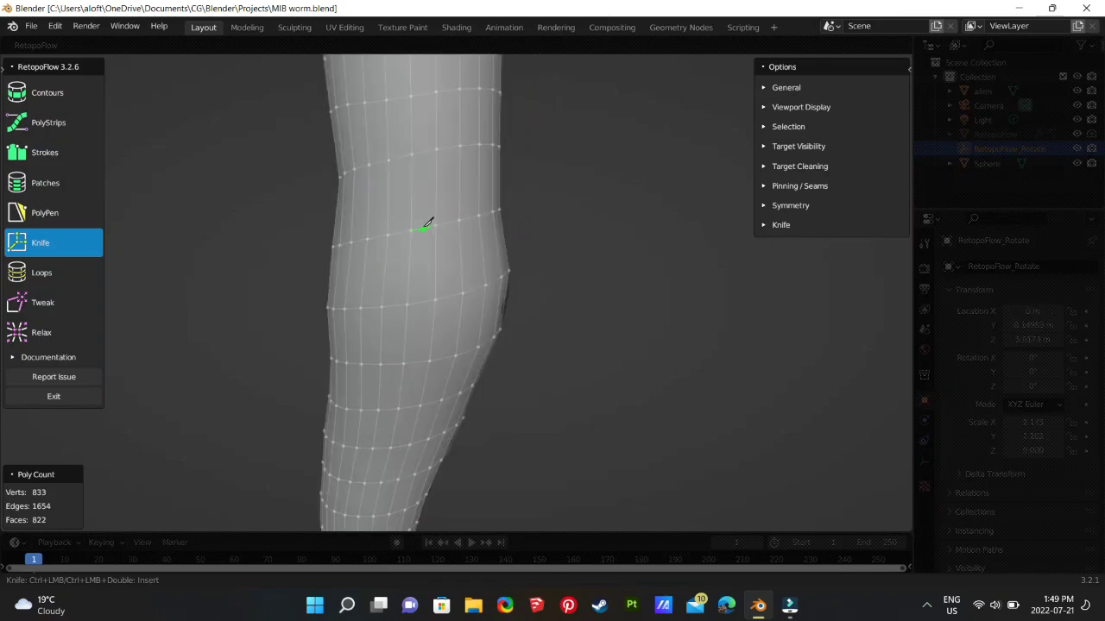
click(438, 182)
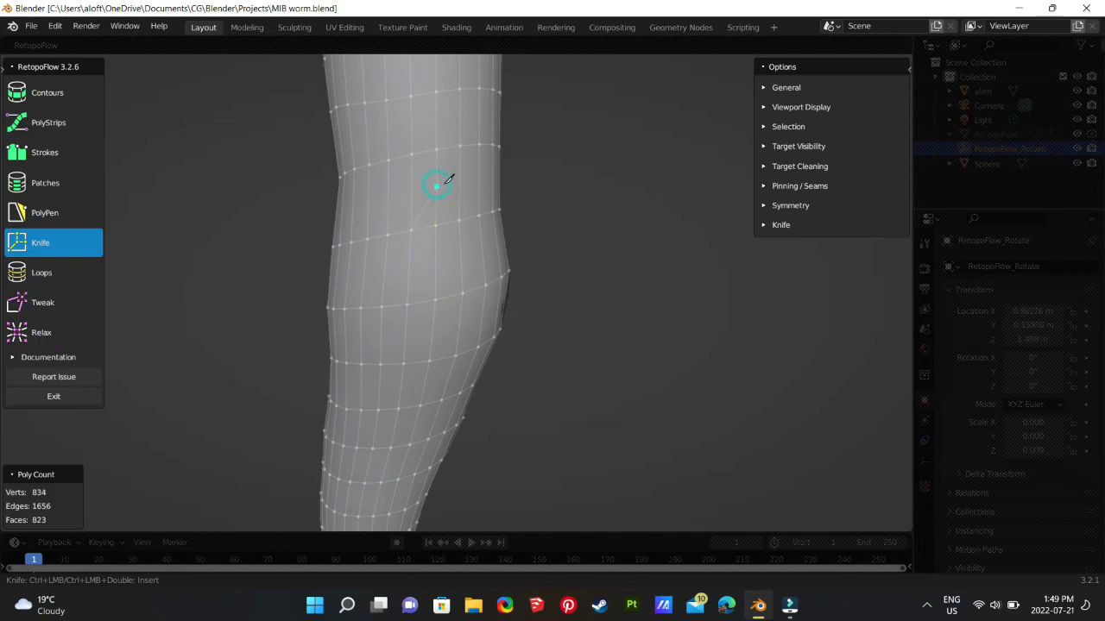
click(463, 143)
middle_drag(555, 170, 563, 215)
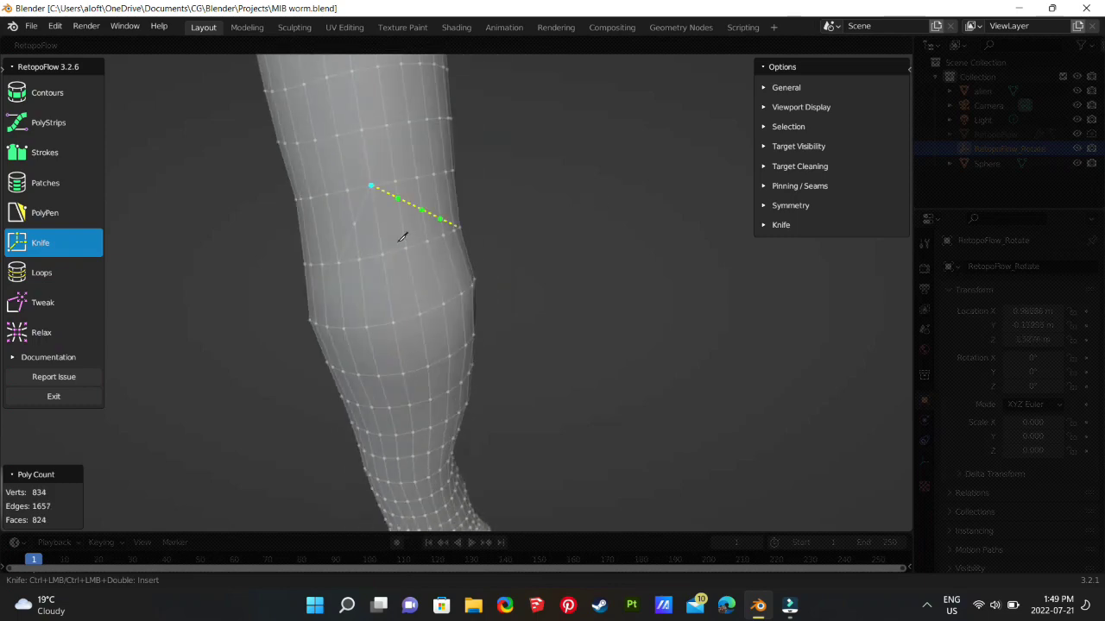
click(409, 247)
shift+middle_drag(359, 254, 404, 262)
scroll(444, 219, up, 3)
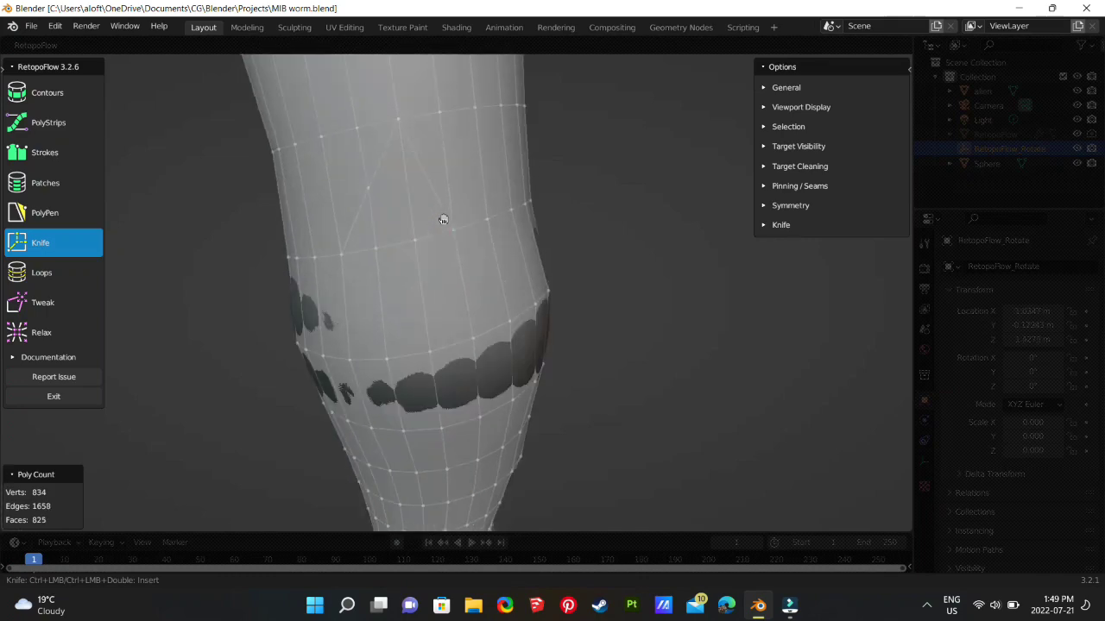
shift+middle_drag(448, 224, 448, 233)
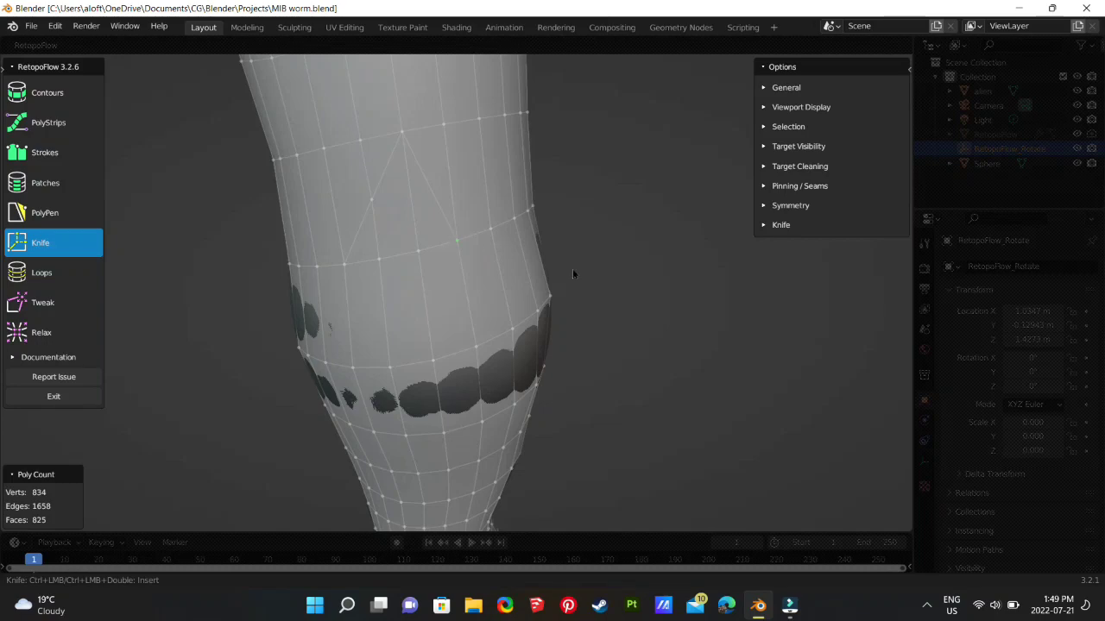
- Undo all the Knife cuts made between the leg's edge loops
key(ctrl+z)
key(ctrl+z)
key(ctrl+z)
scroll(574, 284, down, 6)
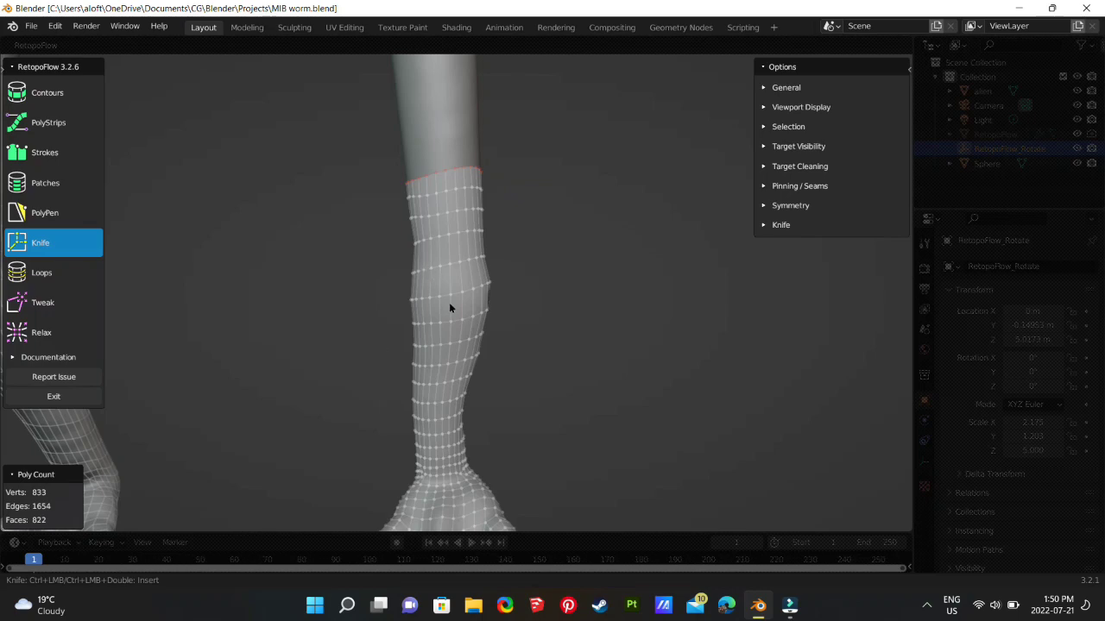
- Exit RetopoFlow back to Blender's regular Edit Mode and open the file commands
click(53, 396)
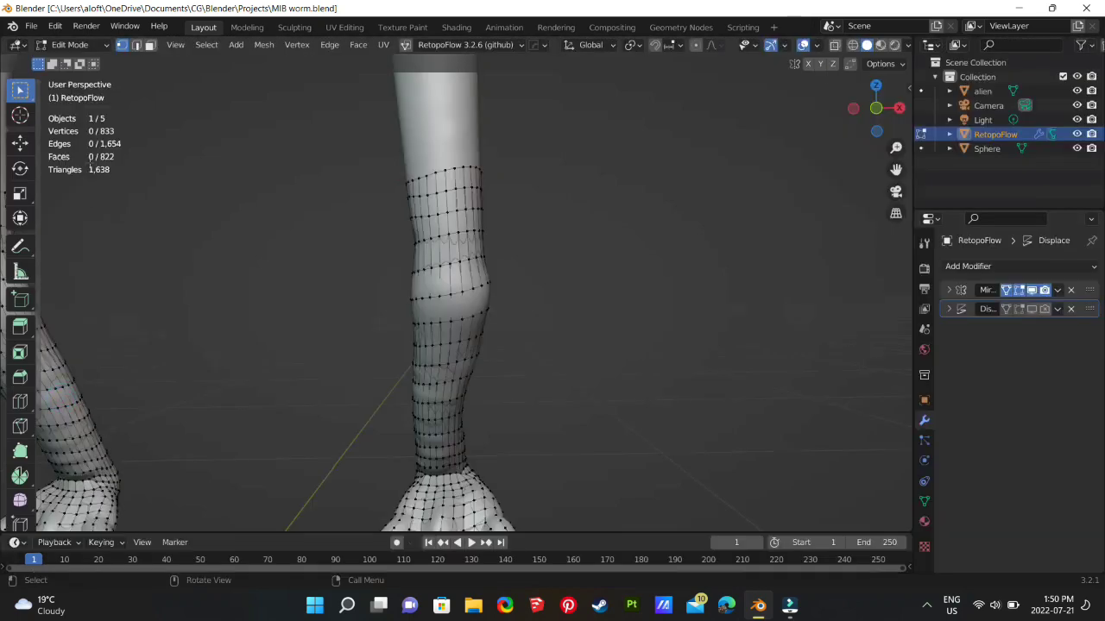
click(32, 26)
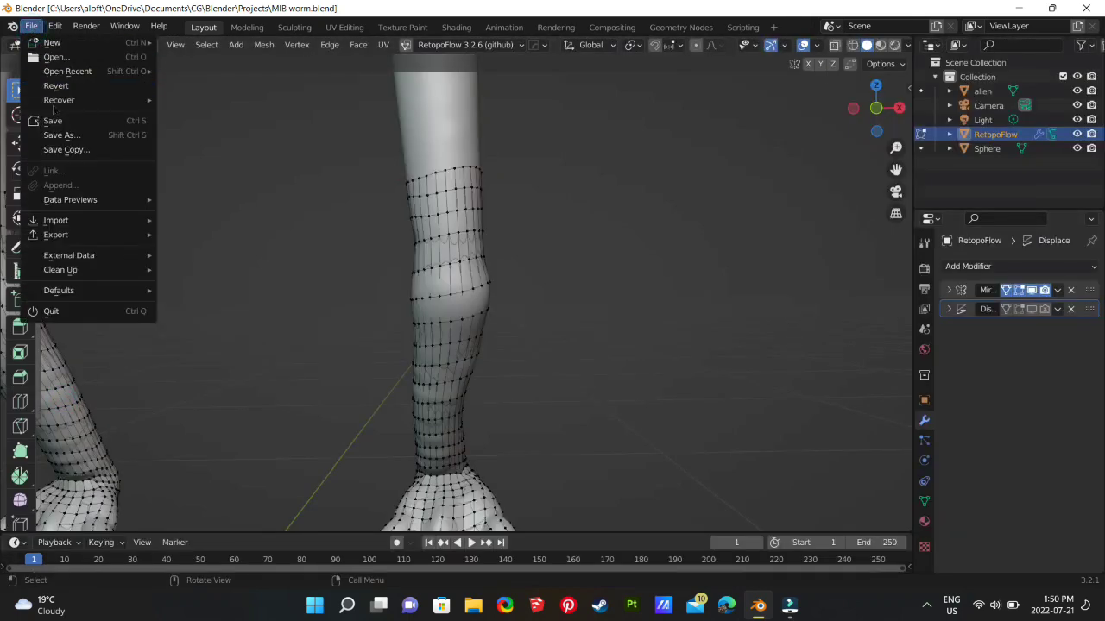